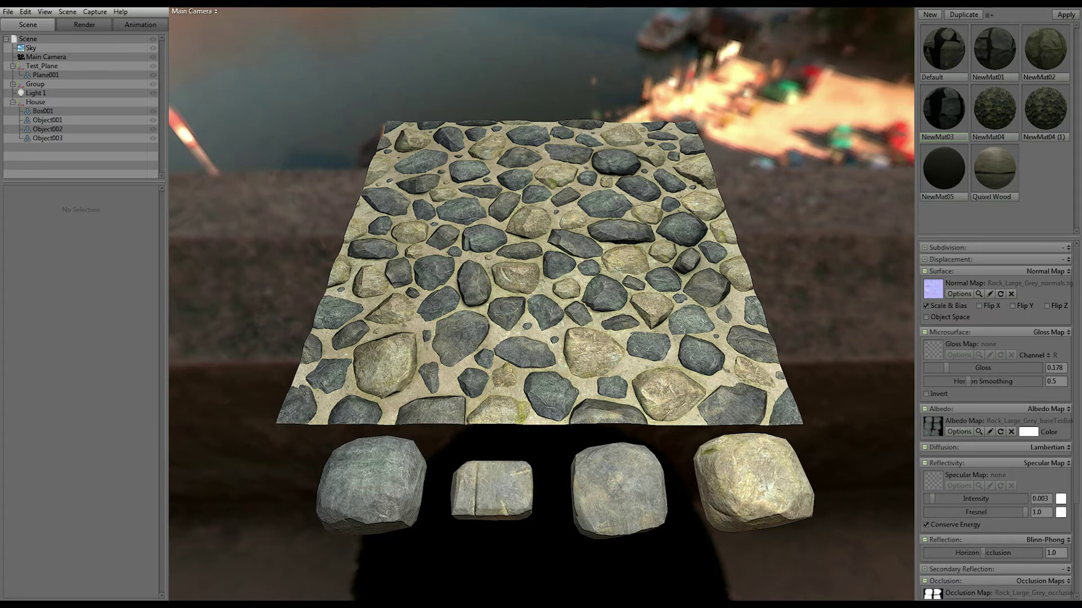
# Bring the Photoshop window with Dynamis.dds over the scene and examine the texture's chain of mipmaps.
pyautogui.moveTo(1081, 38); pyautogui.dragTo(222, 19)
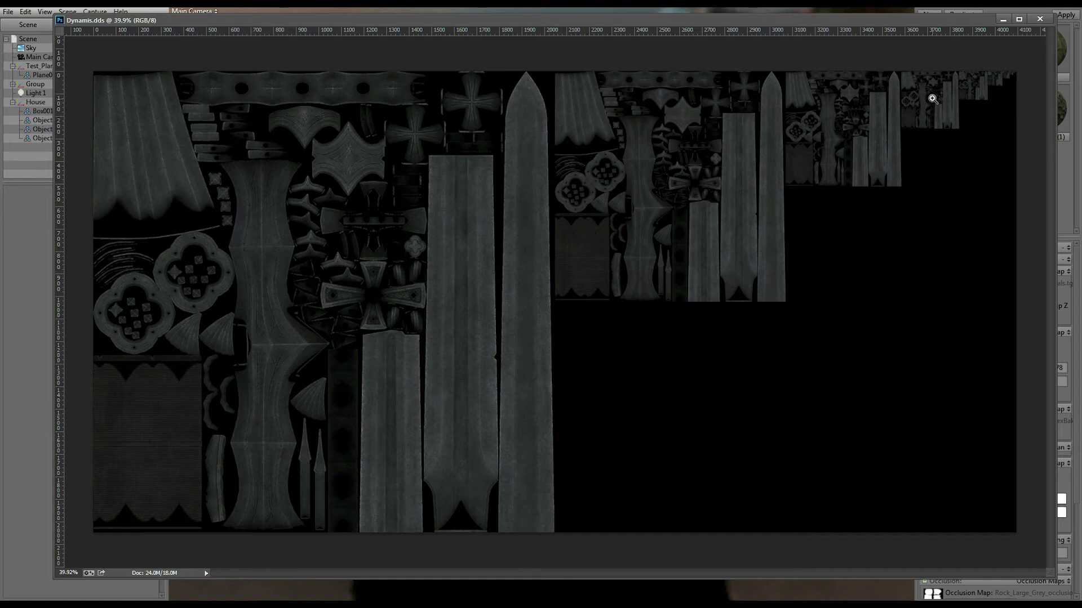
pyautogui.moveTo(611, 19); pyautogui.dragTo(600, 23)
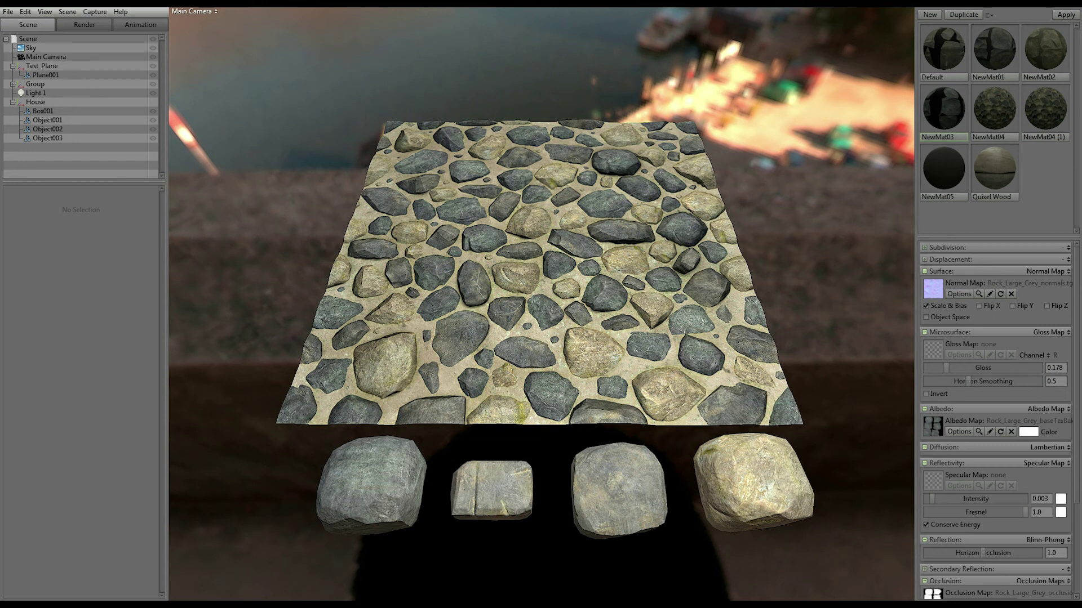
# Examine how the cobblestone plane and the four stones render from different distances and angles.
pyautogui.moveTo(780, 228); pyautogui.dragTo(805, 332)
pyautogui.moveTo(805, 329); pyautogui.dragTo(806, 331, button='middle')
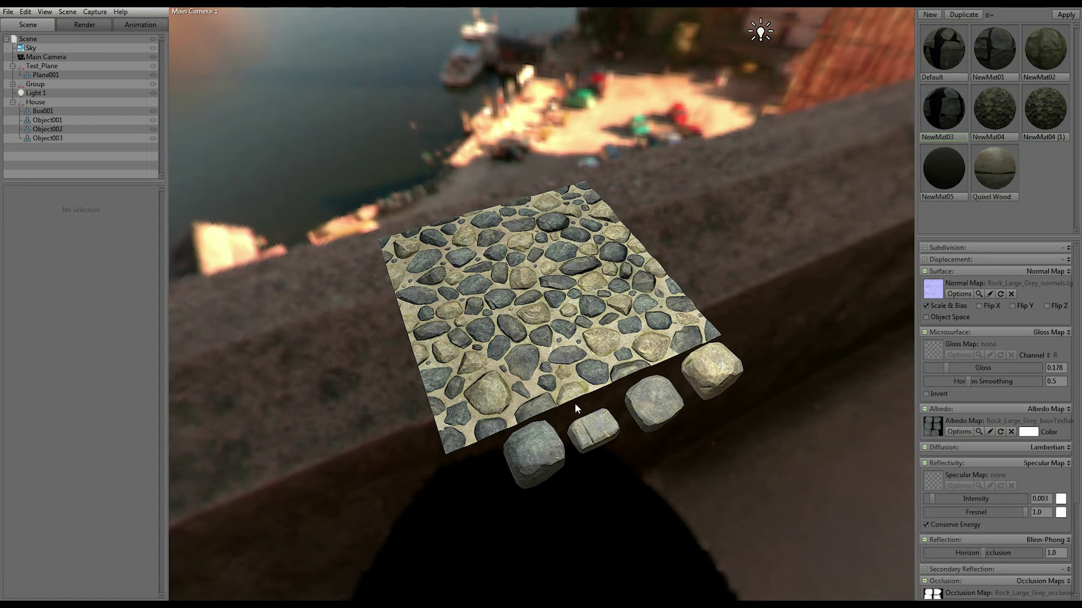
pyautogui.moveTo(749, 326); pyautogui.dragTo(751, 302, button='right')
pyautogui.moveTo(752, 300); pyautogui.dragTo(759, 281)
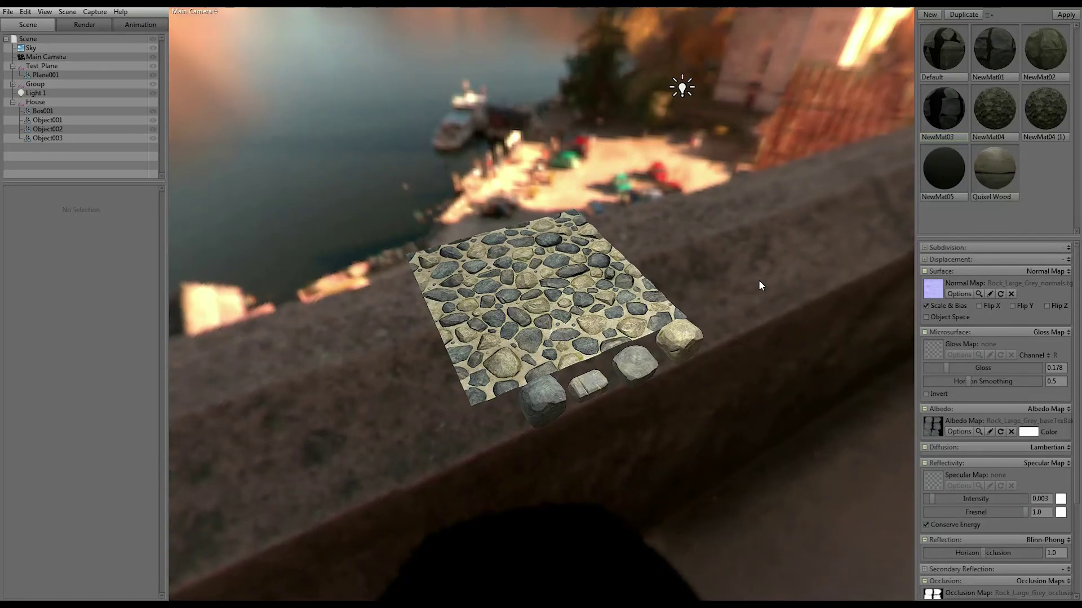
pyautogui.moveTo(759, 281); pyautogui.dragTo(753, 290, button='right')
pyautogui.moveTo(753, 291)
pyautogui.mouseDown()
pyautogui.moveTo(755, 248)
pyautogui.moveTo(759, 274)
pyautogui.mouseUp()
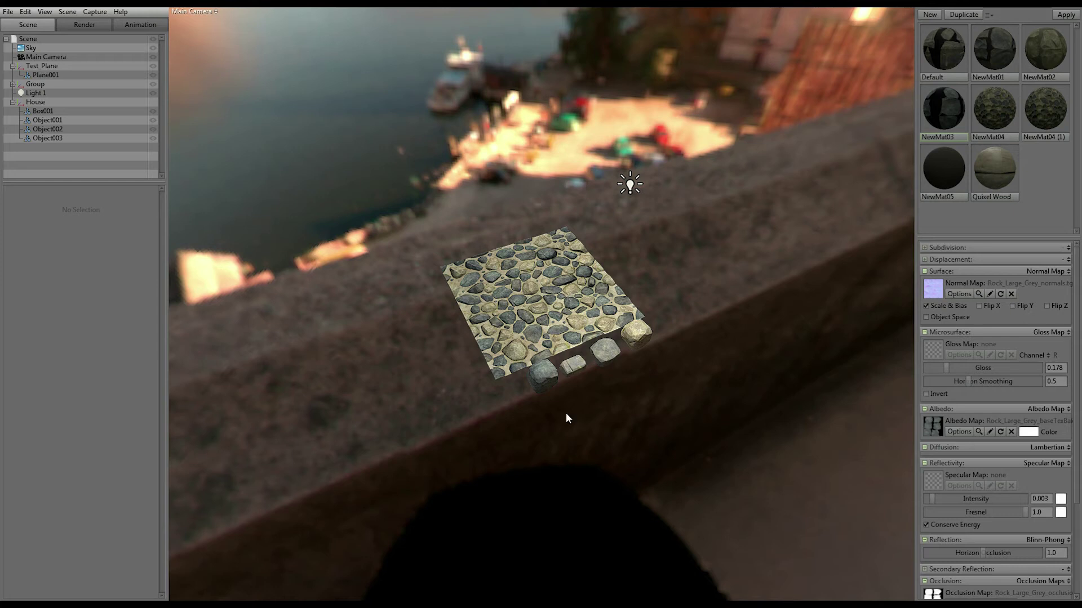
pyautogui.moveTo(752, 303); pyautogui.dragTo(752, 241)
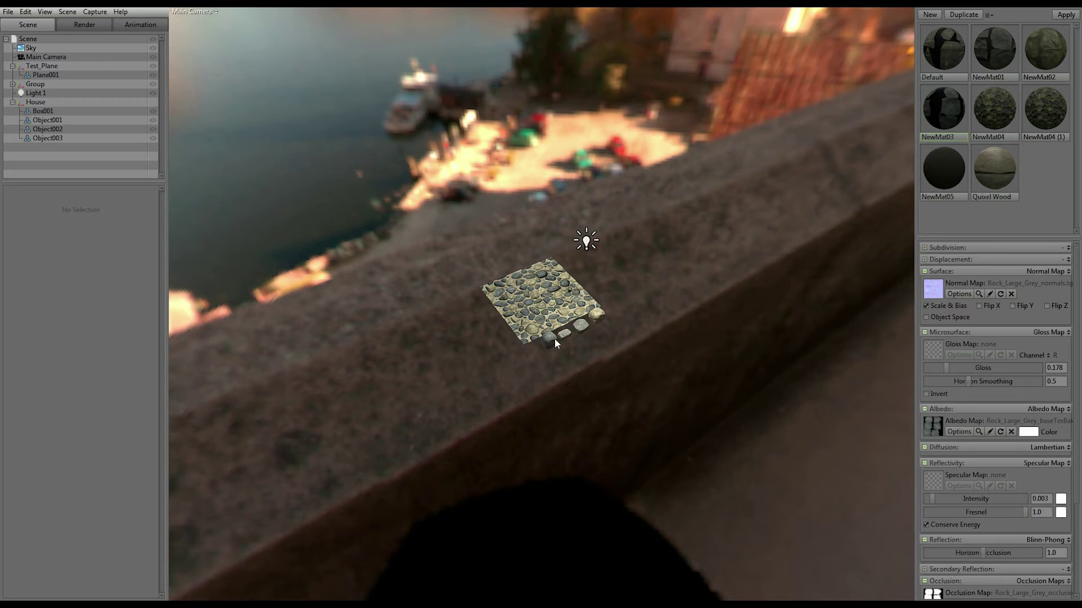
pyautogui.moveTo(656, 303); pyautogui.dragTo(664, 394, button='right')
pyautogui.moveTo(655, 395); pyautogui.dragTo(658, 390, button='middle')
pyautogui.moveTo(660, 392); pyautogui.dragTo(649, 356)
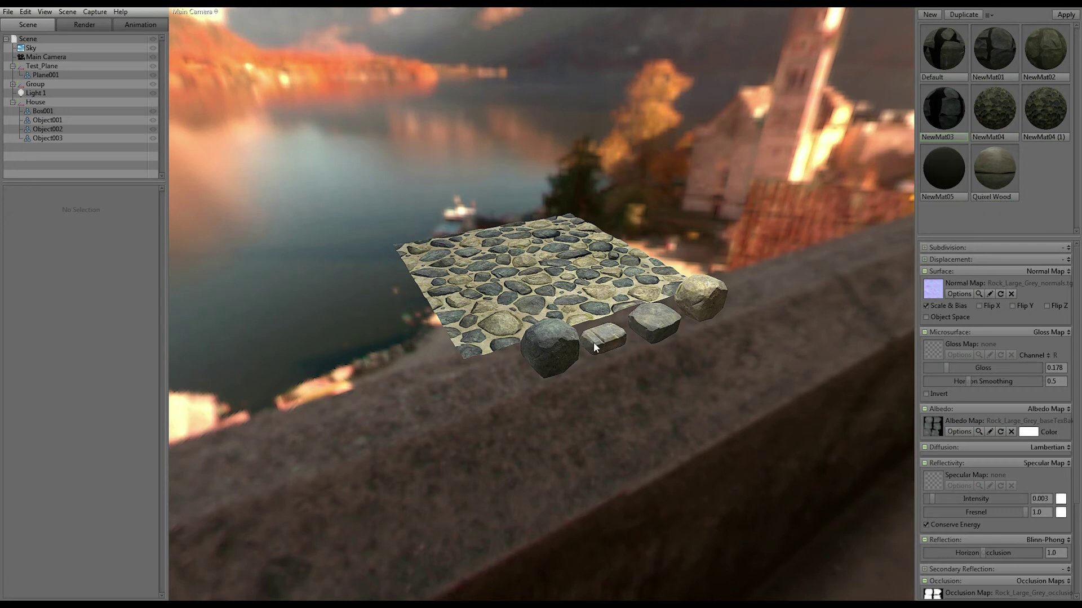
# Select the dark grey stone mesh and open the preview of its material's albedo map.
pyautogui.click(557, 347)
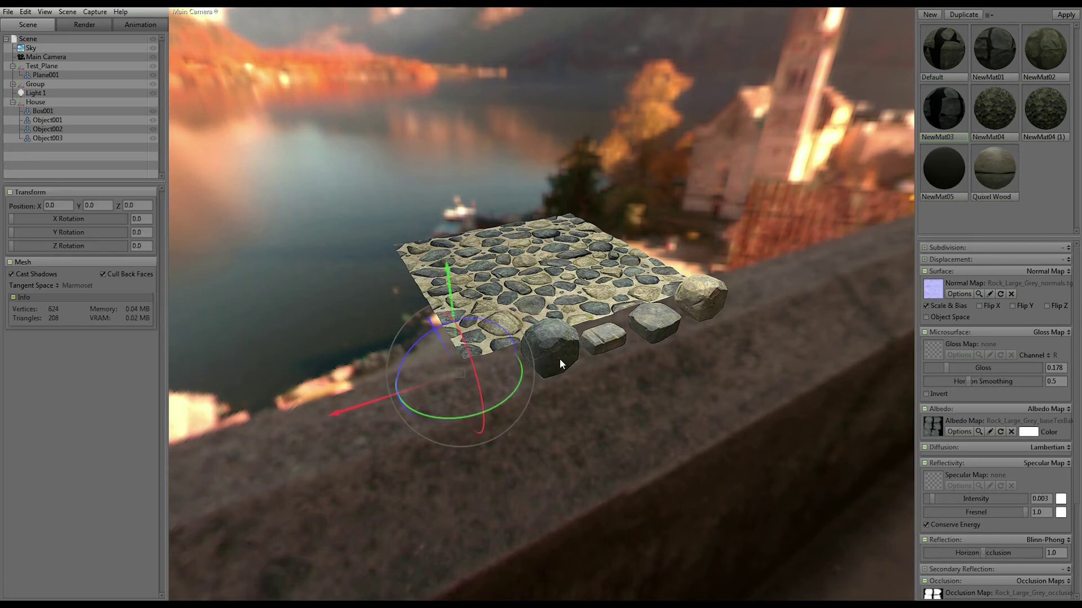
pyautogui.click(697, 305)
pyautogui.click(563, 349)
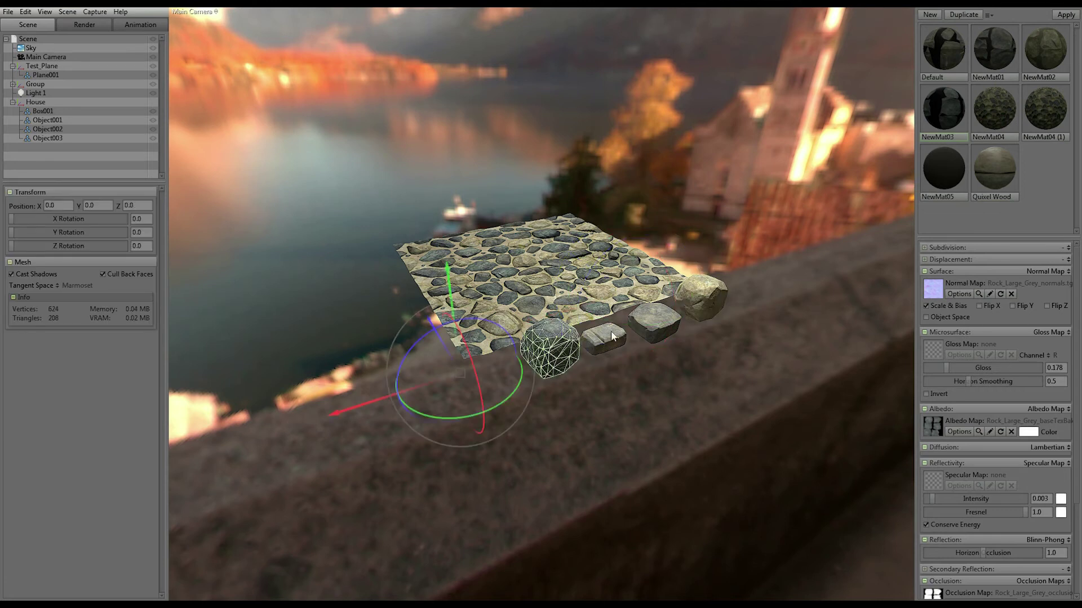
pyautogui.scroll(3, 731, 355)
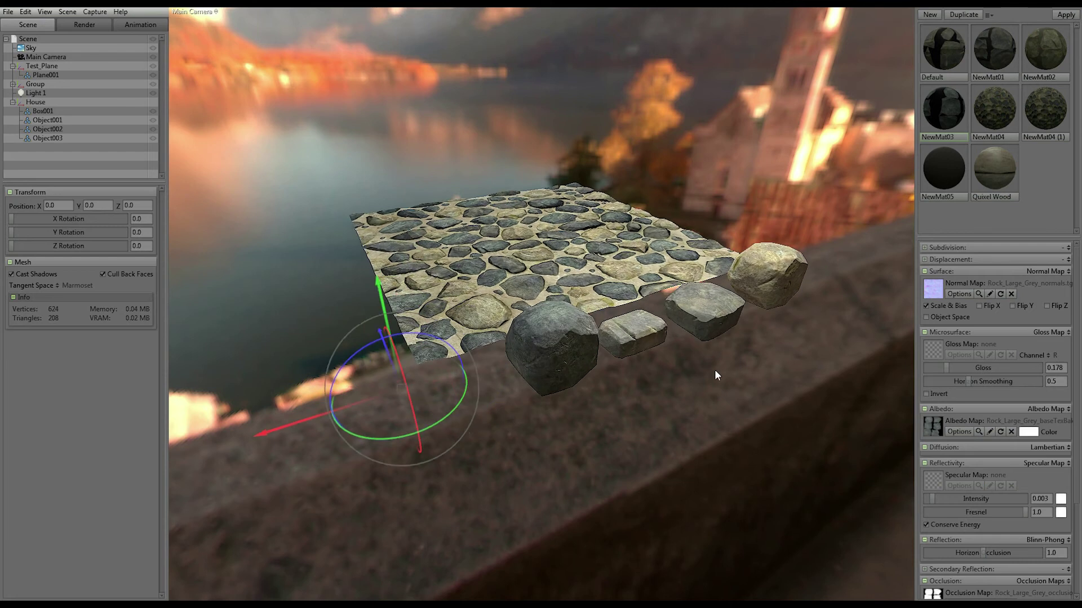
pyautogui.moveTo(719, 368); pyautogui.dragTo(727, 367)
pyautogui.click(562, 342)
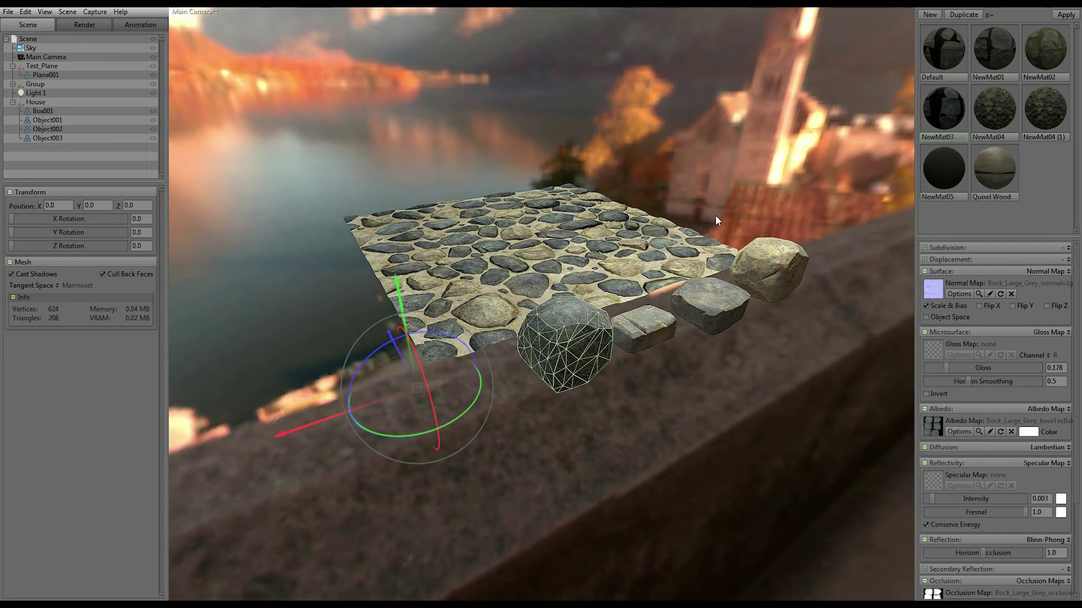
pyautogui.click(979, 432)
pyautogui.moveTo(726, 406)
pyautogui.mouseDown()
pyautogui.moveTo(742, 401)
pyautogui.moveTo(732, 396)
pyautogui.moveTo(736, 423)
pyautogui.mouseUp()
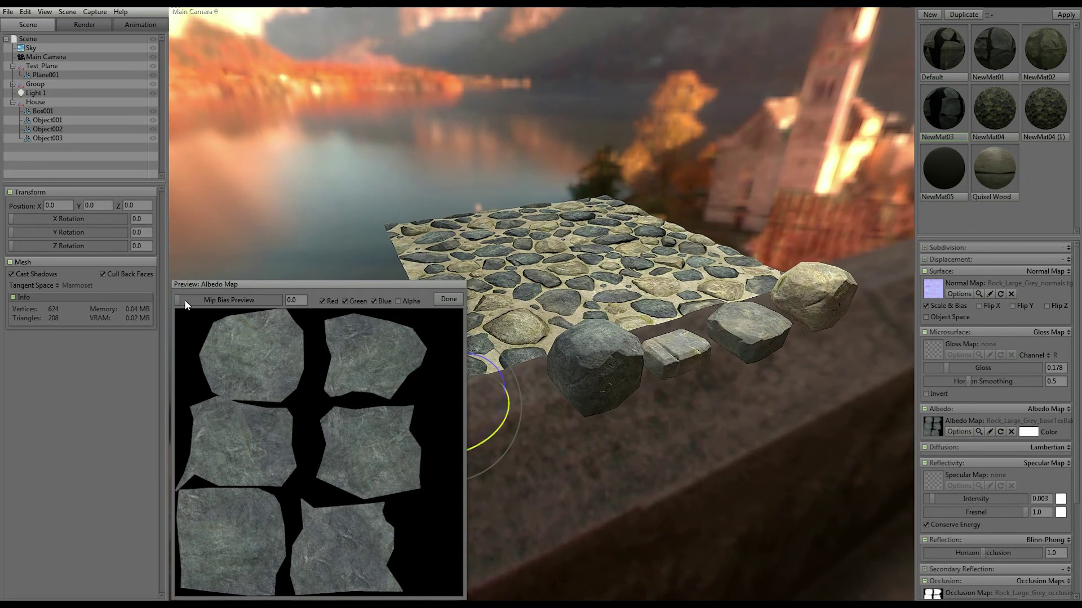
# Preview the grey albedo map at a mip bias of about 3.66, return the bias to 0, and close the preview.
pyautogui.moveTo(176, 300); pyautogui.dragTo(217, 300)
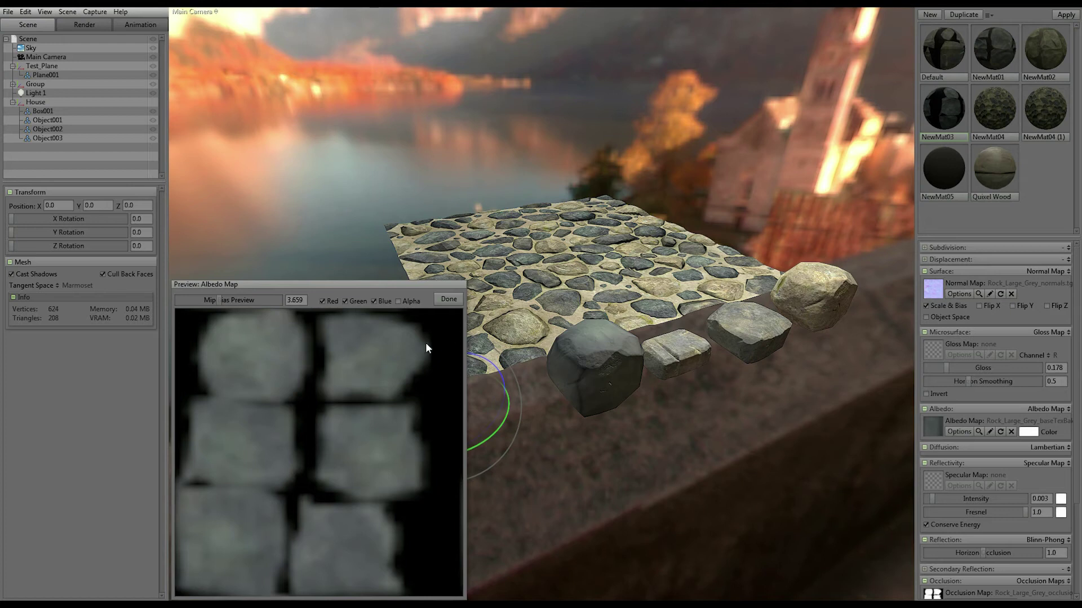
pyautogui.moveTo(217, 301); pyautogui.dragTo(177, 304)
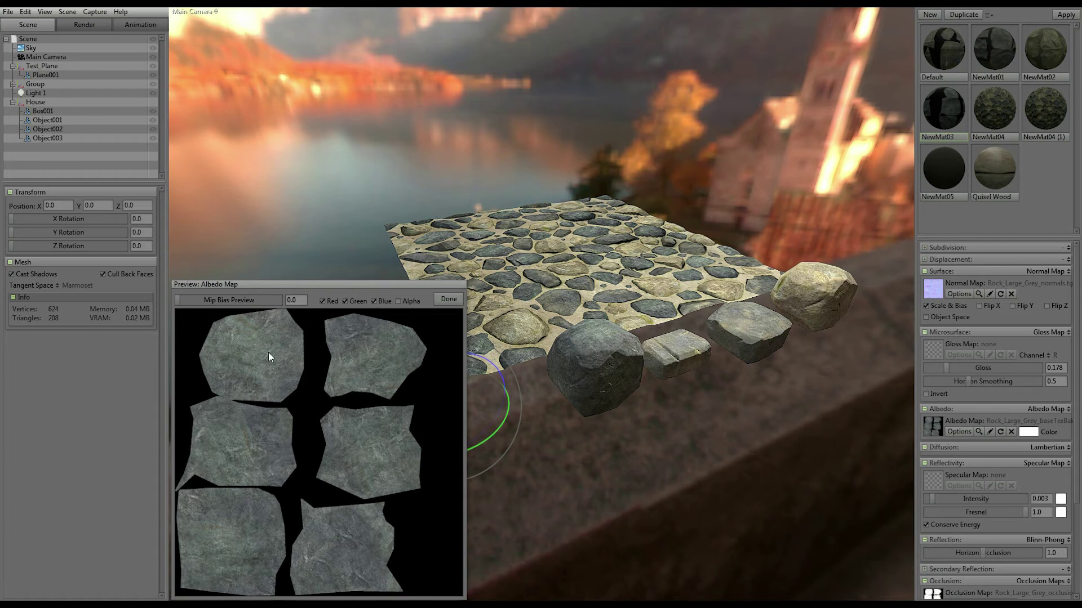
pyautogui.moveTo(178, 300)
pyautogui.mouseDown()
pyautogui.moveTo(216, 301)
pyautogui.moveTo(166, 298)
pyautogui.mouseUp()
pyautogui.click(449, 299)
# Select the brown stone and its NewMat02 material, and open the albedo map preview.
pyautogui.click(808, 299)
pyautogui.moveTo(816, 417); pyautogui.dragTo(701, 414)
pyautogui.click(1038, 68)
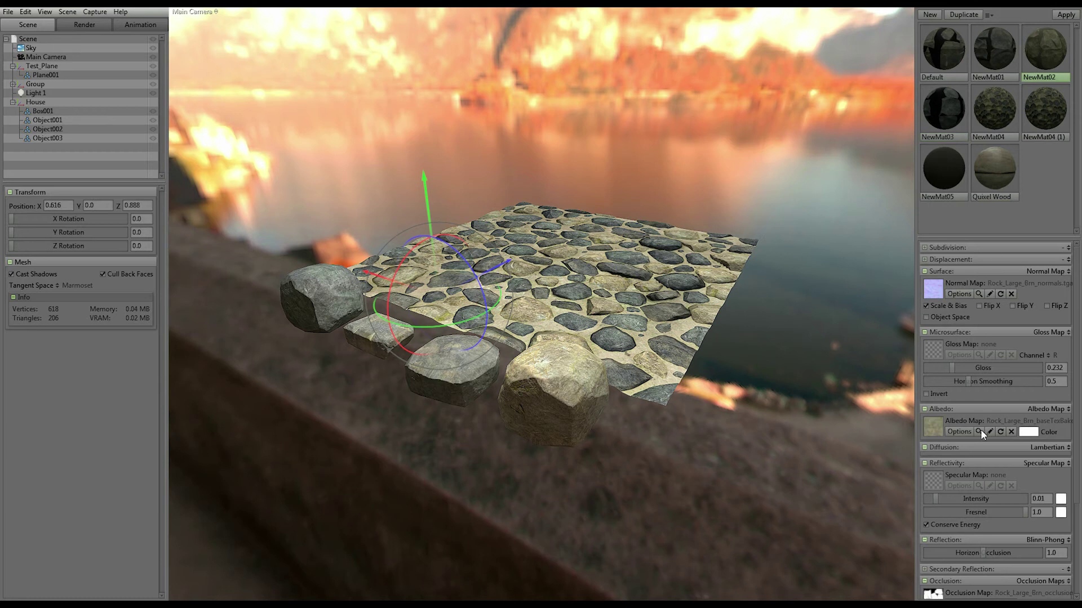
pyautogui.click(979, 432)
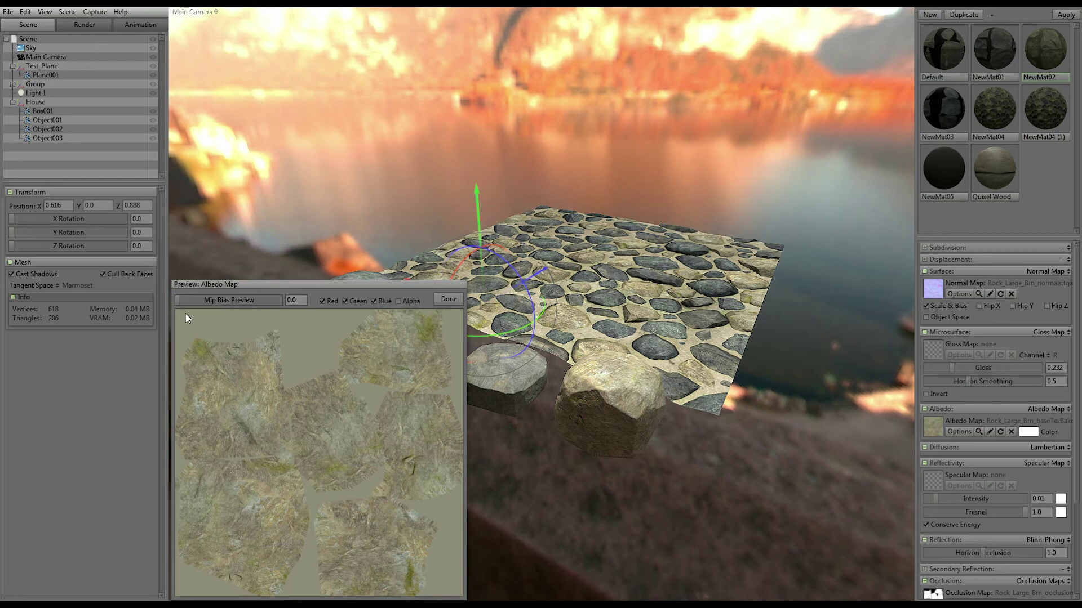
# Preview the brown albedo map at a mip bias of about 4.05, return the bias to 0, and close the preview.
pyautogui.moveTo(179, 301); pyautogui.dragTo(225, 302)
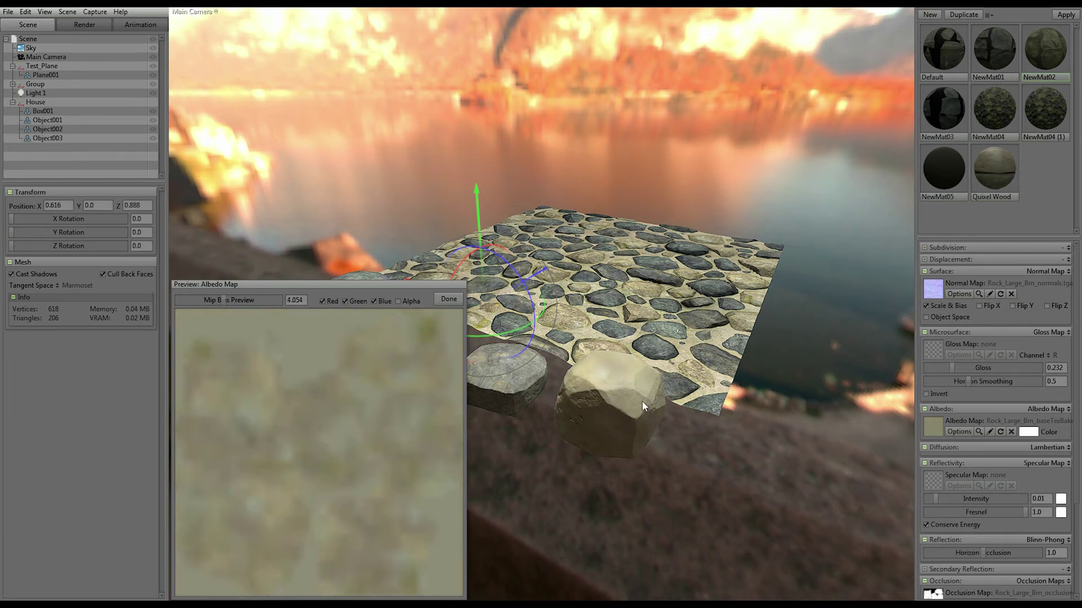
pyautogui.moveTo(220, 300); pyautogui.dragTo(177, 311)
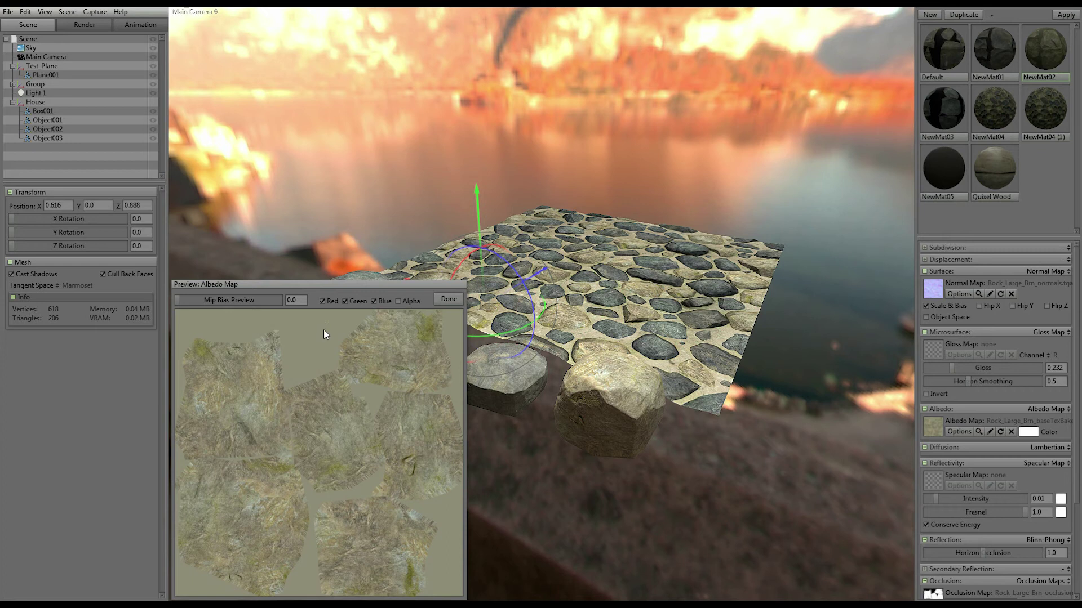
pyautogui.moveTo(178, 300)
pyautogui.mouseDown()
pyautogui.moveTo(218, 301)
pyautogui.moveTo(178, 300)
pyautogui.mouseUp()
pyautogui.click(446, 298)
# Switch to 3ds Max and open the UV editor for Stone_Large_Brown001.
pyautogui.click(329, 595)
pyautogui.moveTo(598, 471); pyautogui.dragTo(458, 433, button='middle')
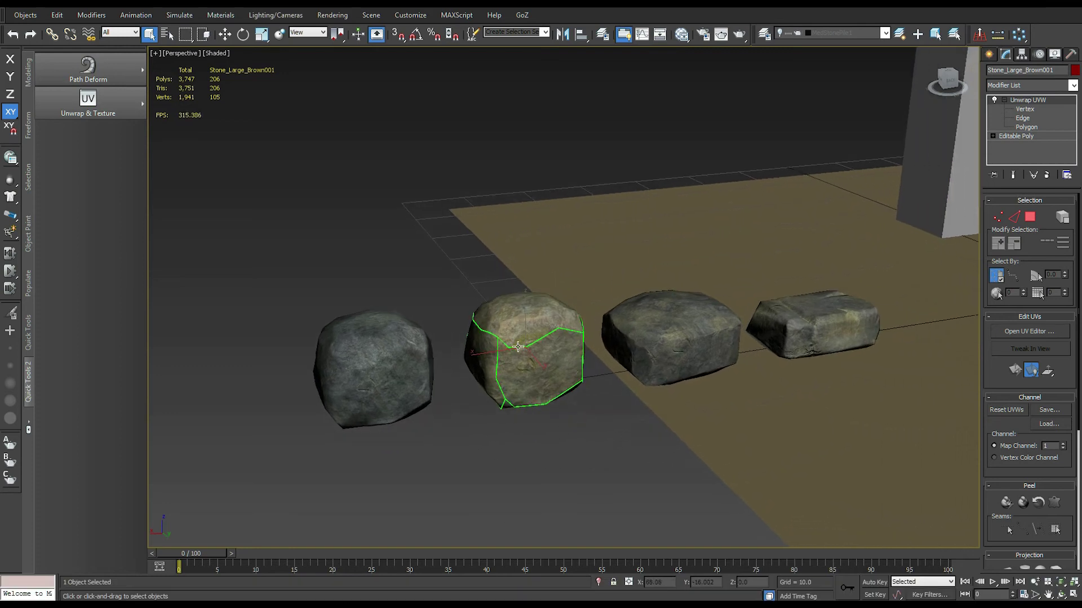
pyautogui.moveTo(542, 418); pyautogui.dragTo(548, 426, button='middle')
pyautogui.click(514, 463)
pyautogui.click(537, 342)
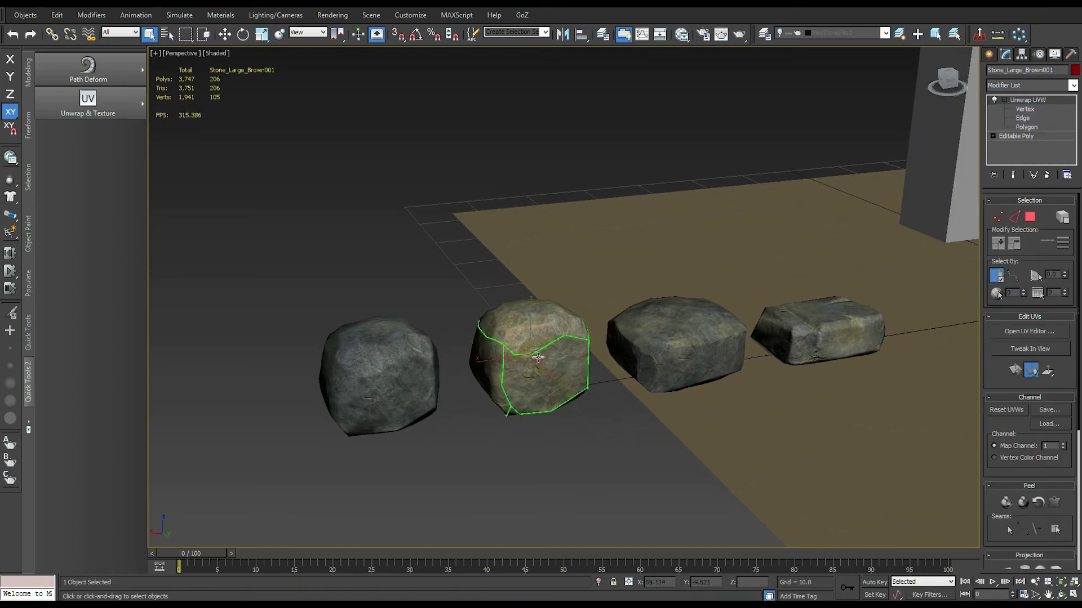
pyautogui.click(1030, 332)
# Examine the texture padding along a UV island's border against the black background, down to pixel level.
pyautogui.scroll(-4, 422, 211)
pyautogui.scroll(5, 434, 242)
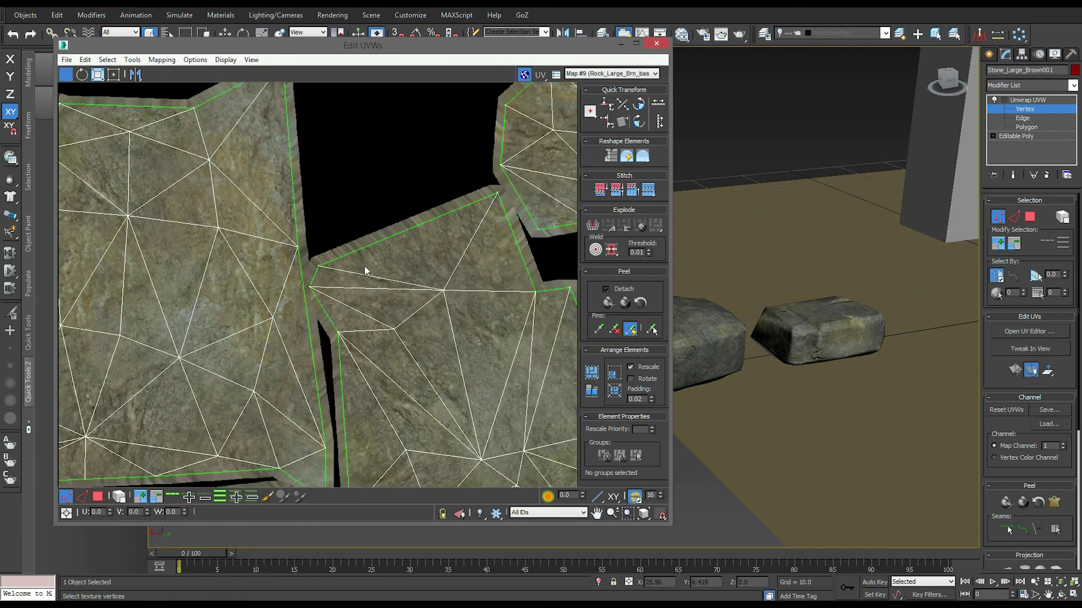
pyautogui.scroll(2, 365, 267)
pyautogui.moveTo(430, 307); pyautogui.dragTo(308, 360, button='middle')
pyautogui.scroll(-1, 309, 284)
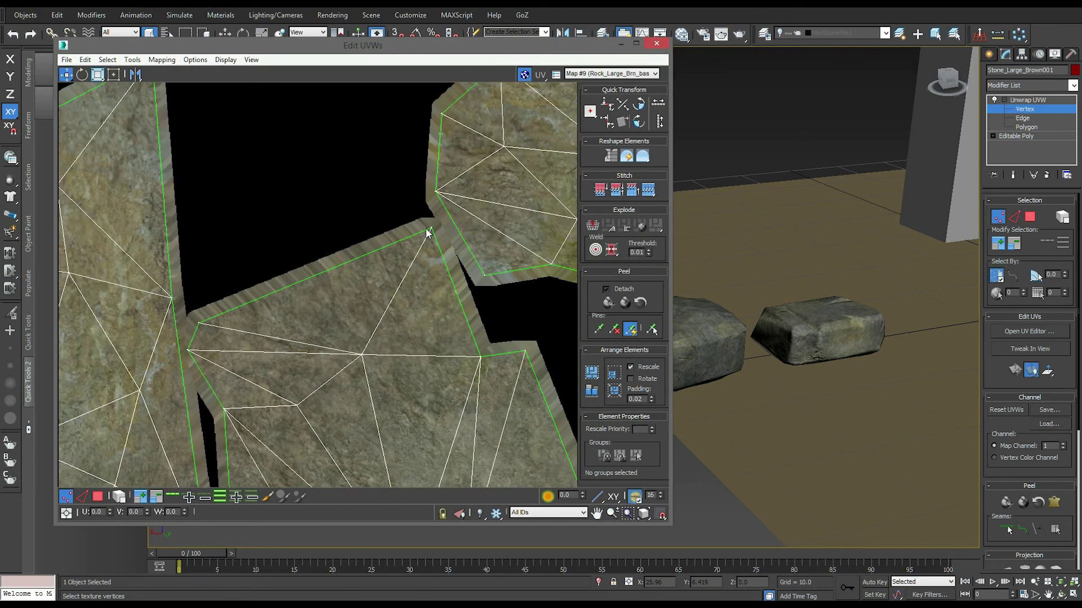
pyautogui.scroll(3, 317, 256)
pyautogui.scroll(6, 308, 279)
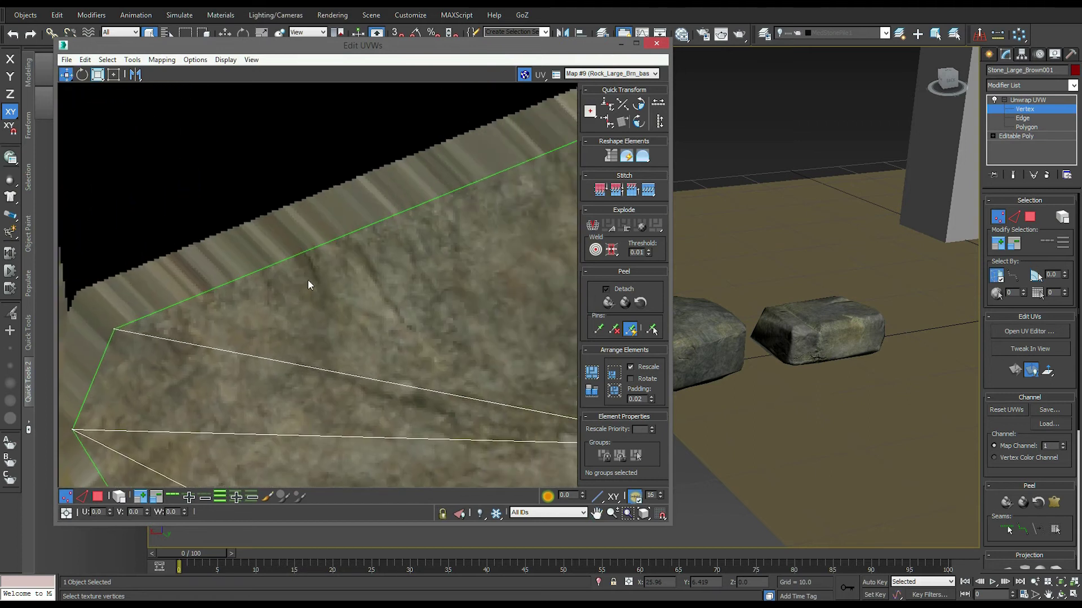
pyautogui.moveTo(335, 275); pyautogui.dragTo(382, 324, button='middle')
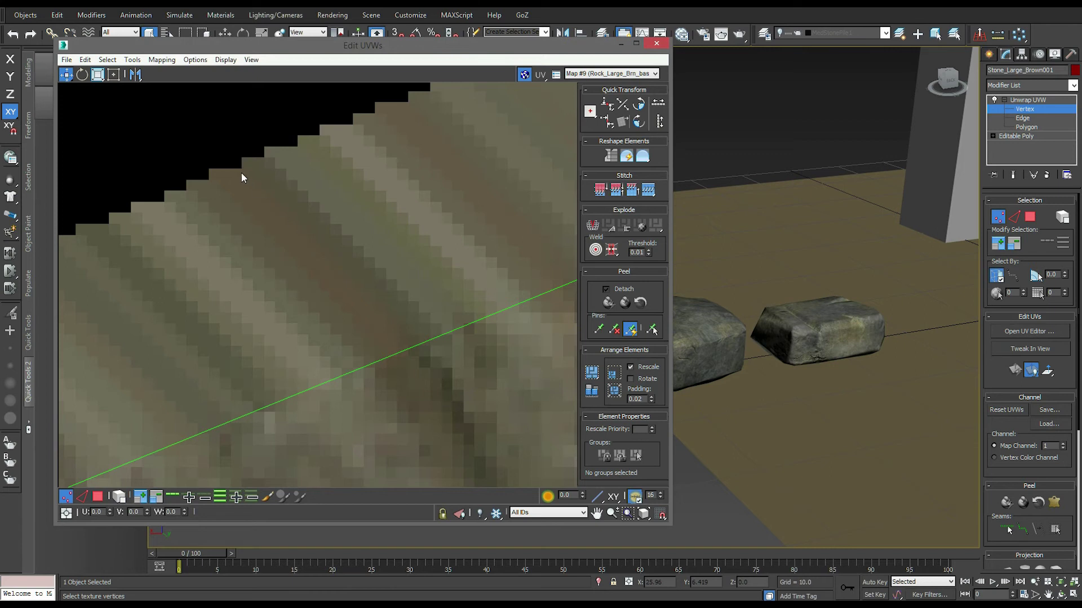
pyautogui.moveTo(318, 311); pyautogui.dragTo(350, 310, button='middle')
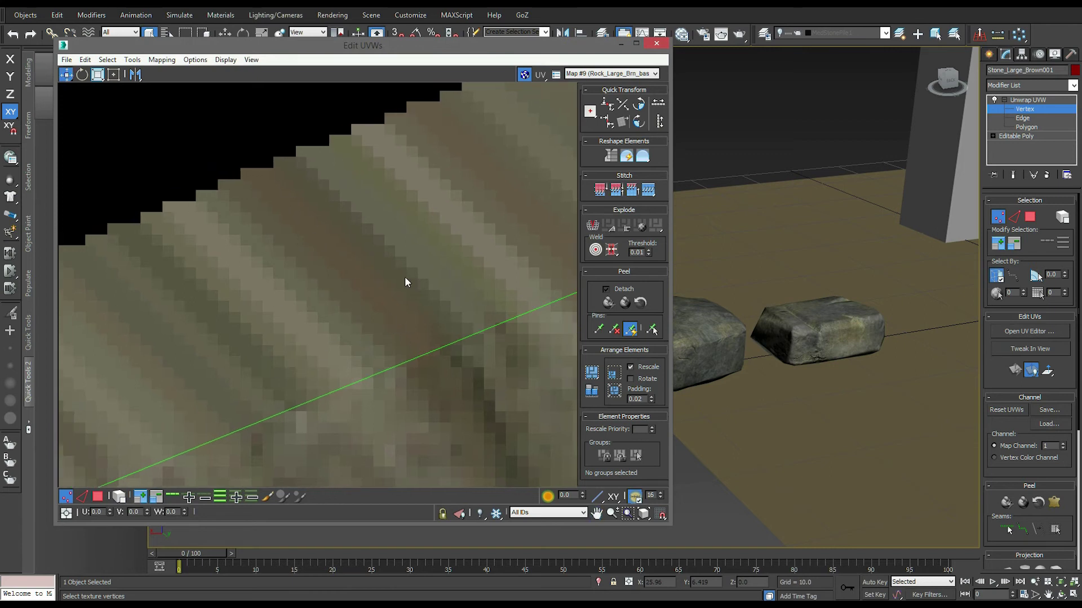
pyautogui.scroll(-2, 300, 216)
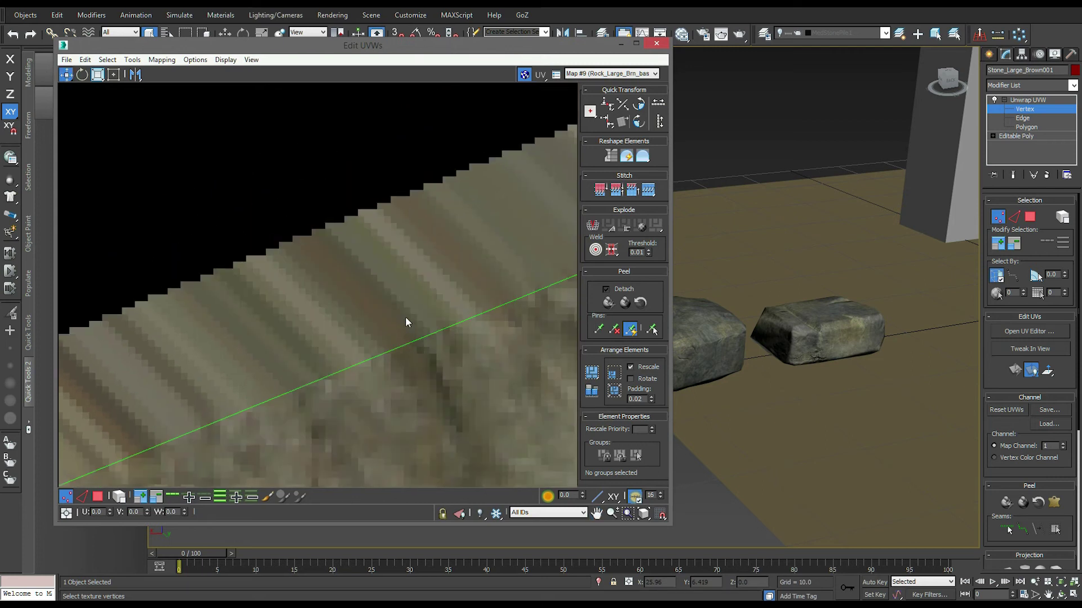
pyautogui.scroll(1, 403, 331)
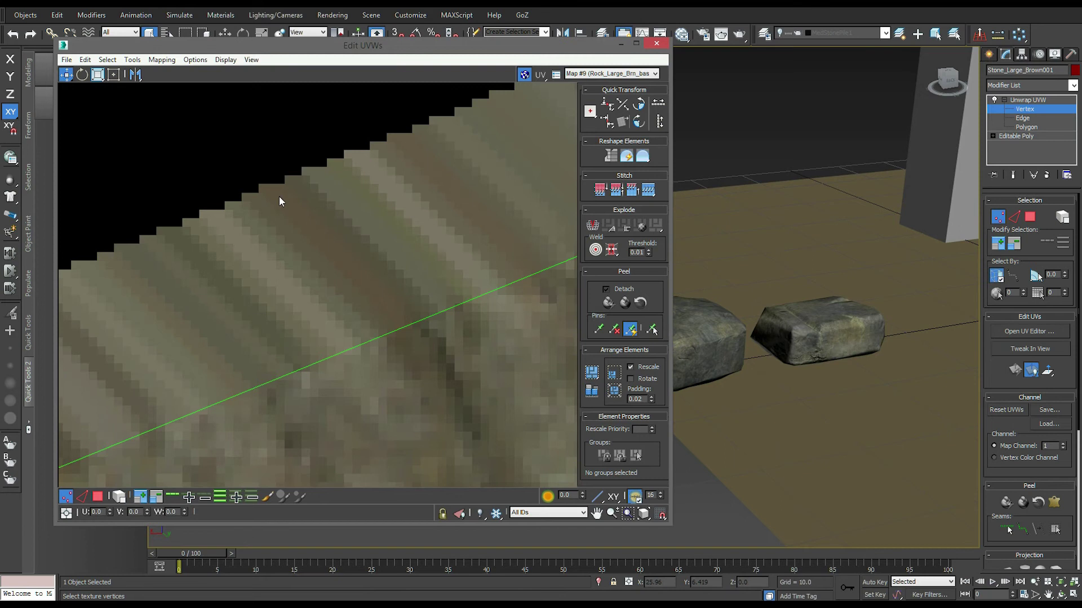
pyautogui.scroll(-5, 341, 242)
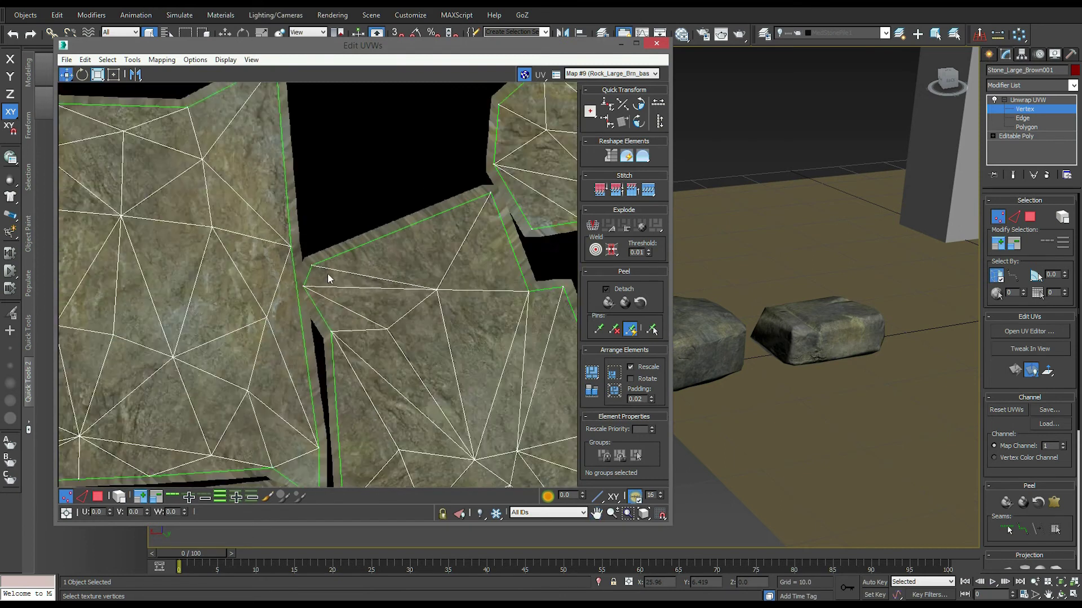
# Examine the narrow gaps between neighbouring UV islands and where their edge padding meets.
pyautogui.scroll(-3, 357, 305)
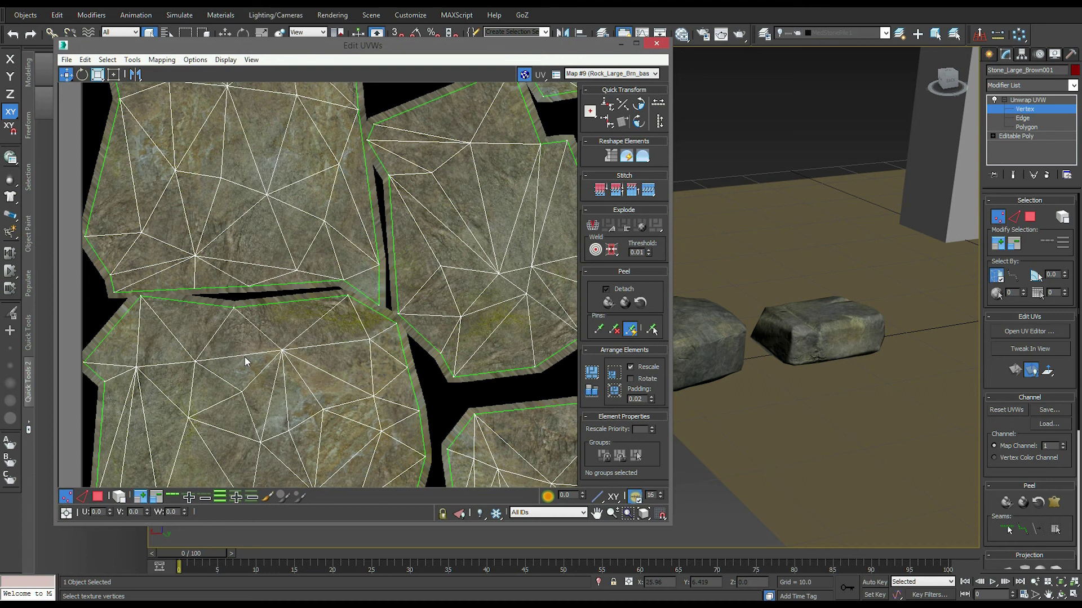
pyautogui.scroll(6, 315, 355)
pyautogui.moveTo(231, 311); pyautogui.dragTo(407, 383, button='middle')
pyautogui.moveTo(235, 310); pyautogui.dragTo(246, 313, button='middle')
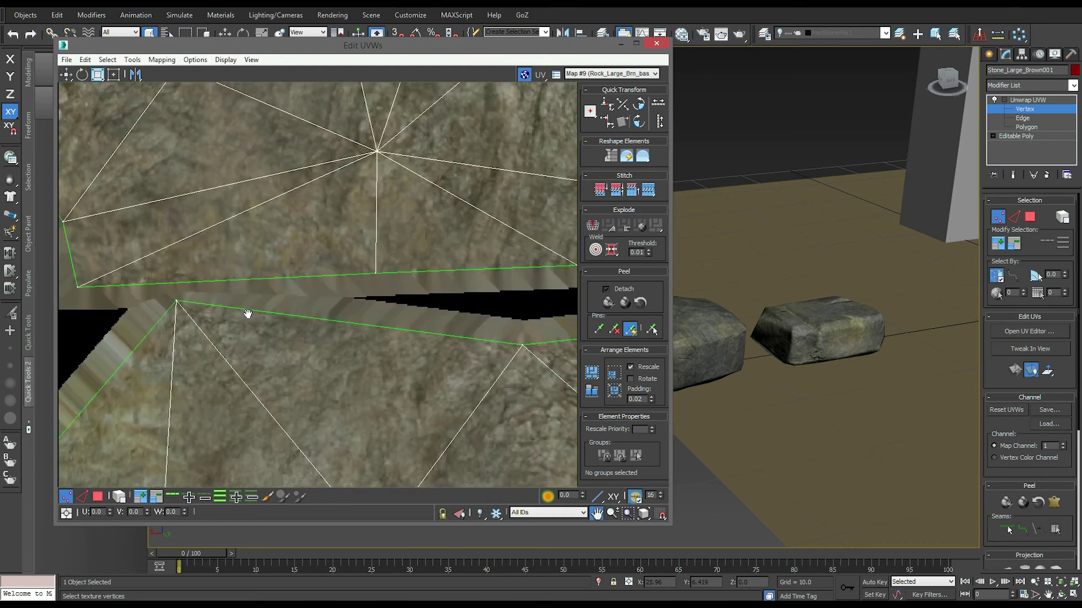
pyautogui.scroll(1, 234, 302)
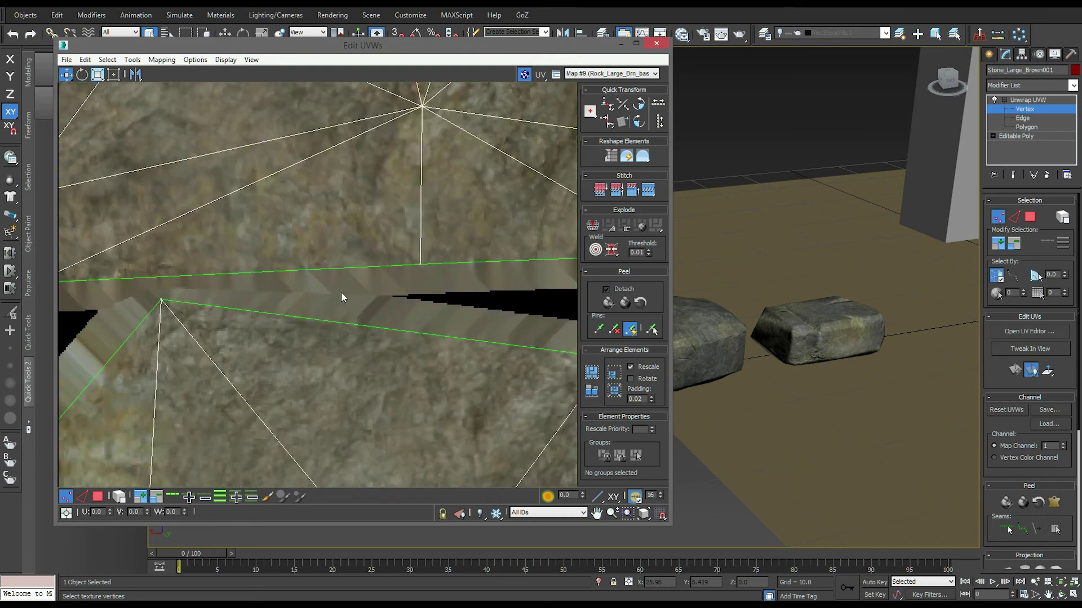
pyautogui.moveTo(172, 309); pyautogui.dragTo(281, 302, button='middle')
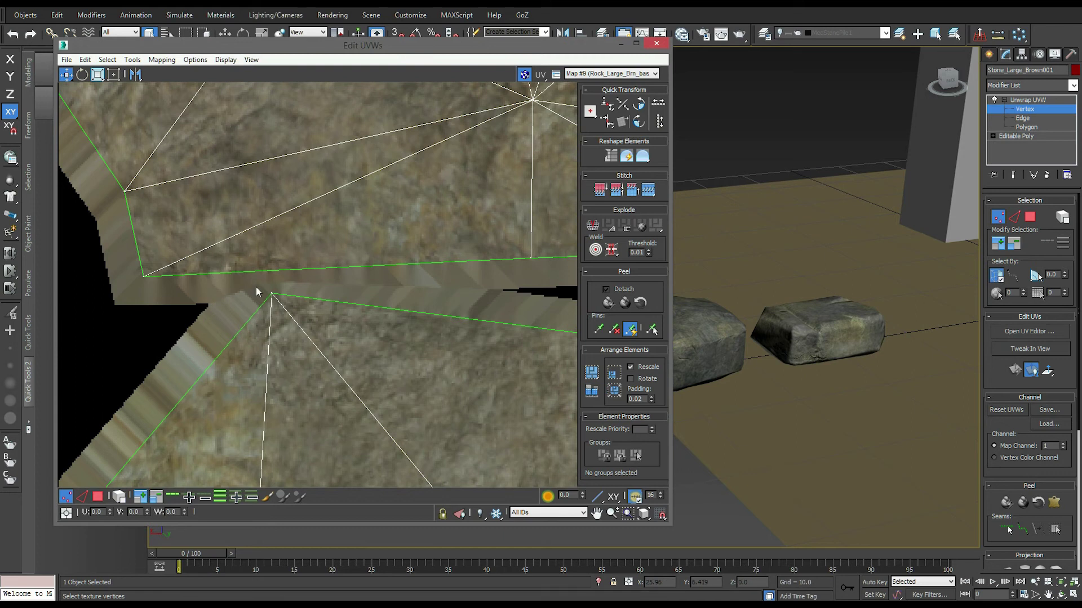
pyautogui.moveTo(215, 345); pyautogui.dragTo(278, 341, button='middle')
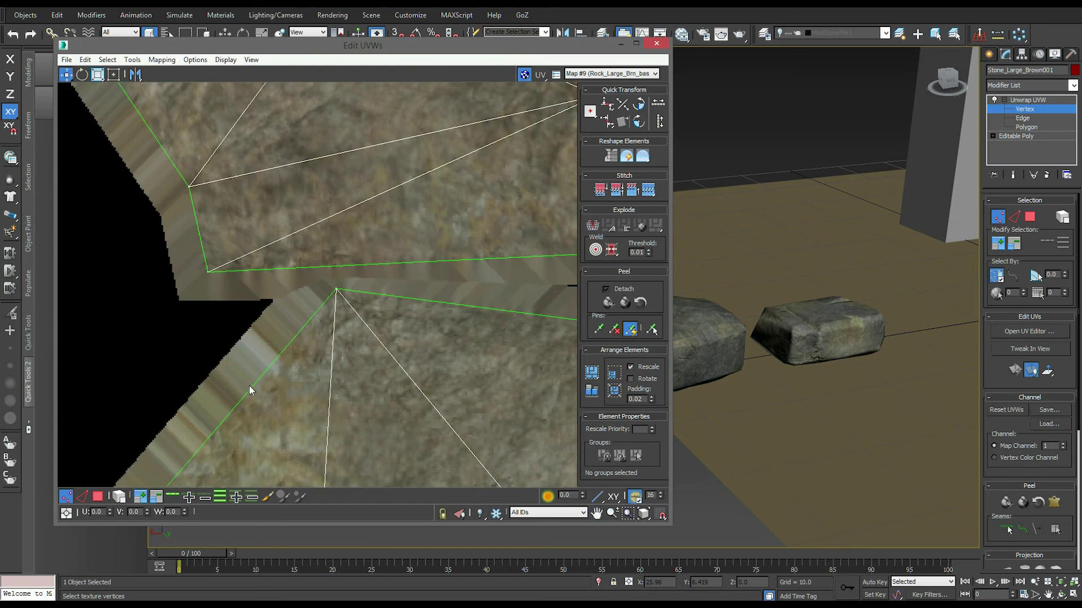
pyautogui.moveTo(249, 385); pyautogui.dragTo(181, 375, button='middle')
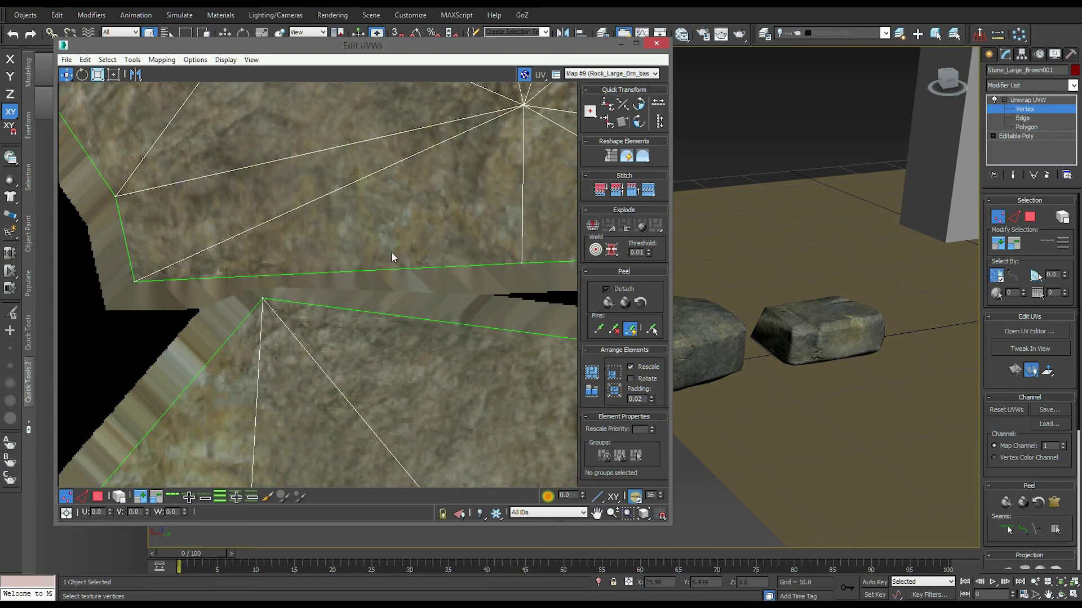
pyautogui.moveTo(403, 331); pyautogui.dragTo(332, 337, button='middle')
pyautogui.scroll(-5, 332, 337)
pyautogui.moveTo(404, 368); pyautogui.dragTo(235, 340, button='middle')
pyautogui.moveTo(457, 376)
pyautogui.mouseDown(button='middle')
pyautogui.moveTo(382, 362)
pyautogui.moveTo(445, 379)
pyautogui.mouseUp(button='middle')
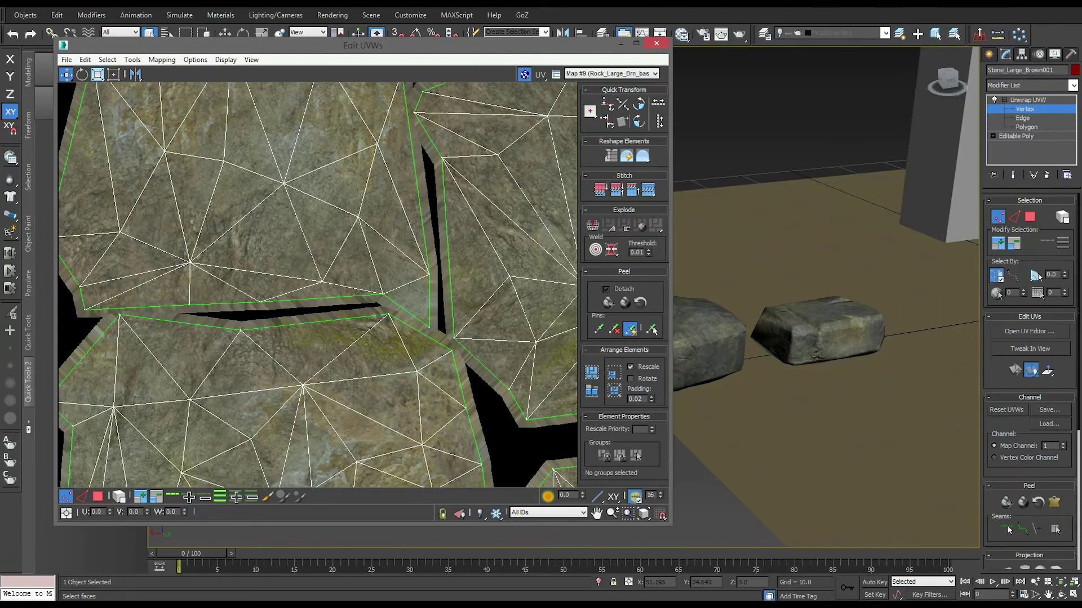
pyautogui.moveTo(328, 359); pyautogui.dragTo(252, 390, button='middle')
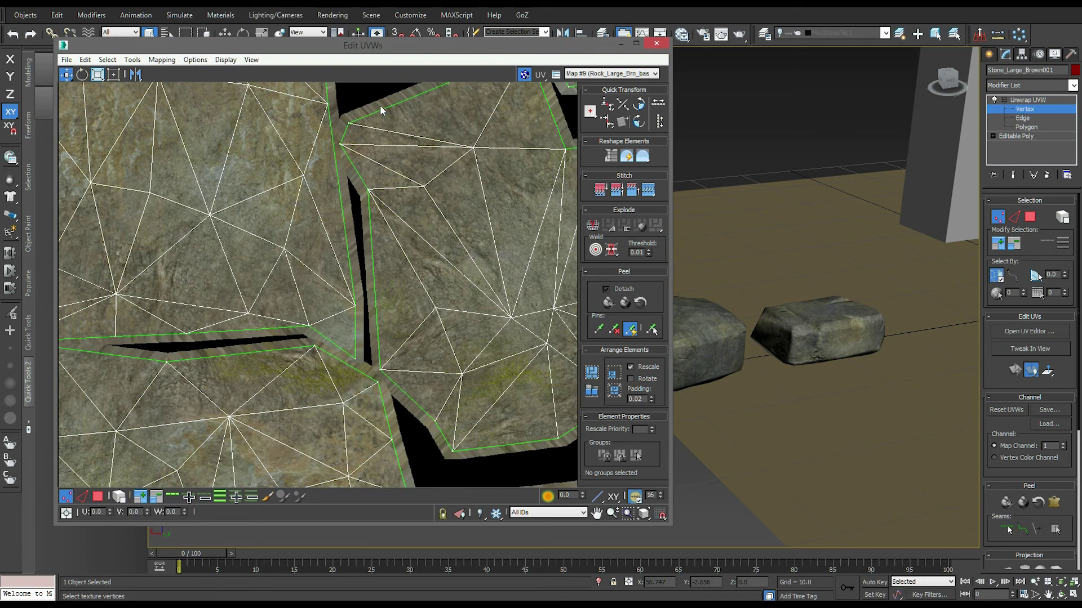
# Examine the edge padding and gaps around the remaining UV islands of the brown stone's layout.
pyautogui.moveTo(419, 220); pyautogui.dragTo(413, 297, button='middle')
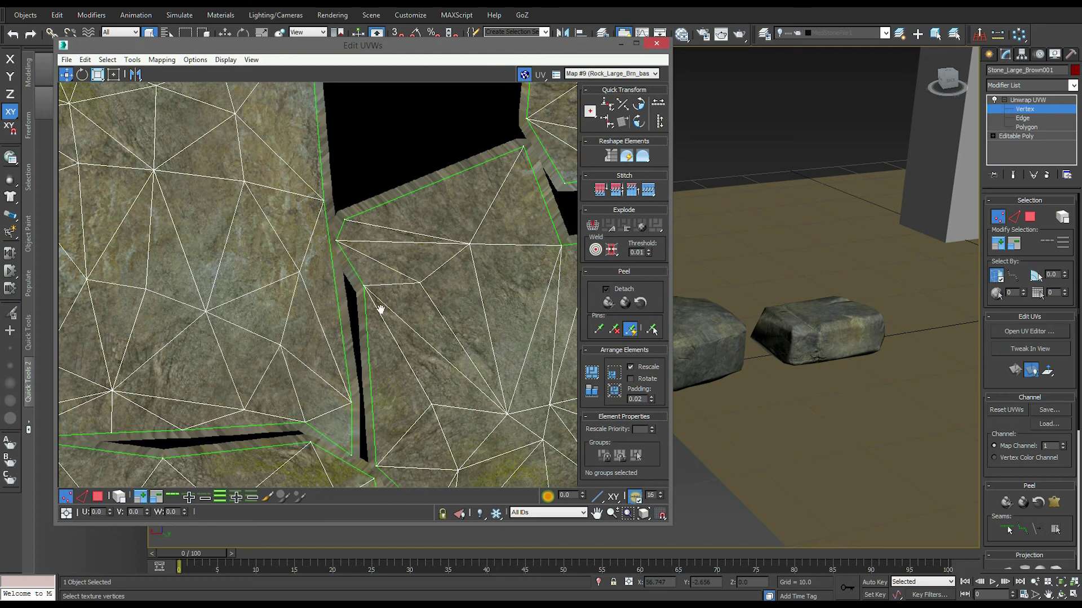
pyautogui.moveTo(382, 310); pyautogui.dragTo(329, 307, button='middle')
pyautogui.moveTo(428, 302); pyautogui.dragTo(360, 312, button='middle')
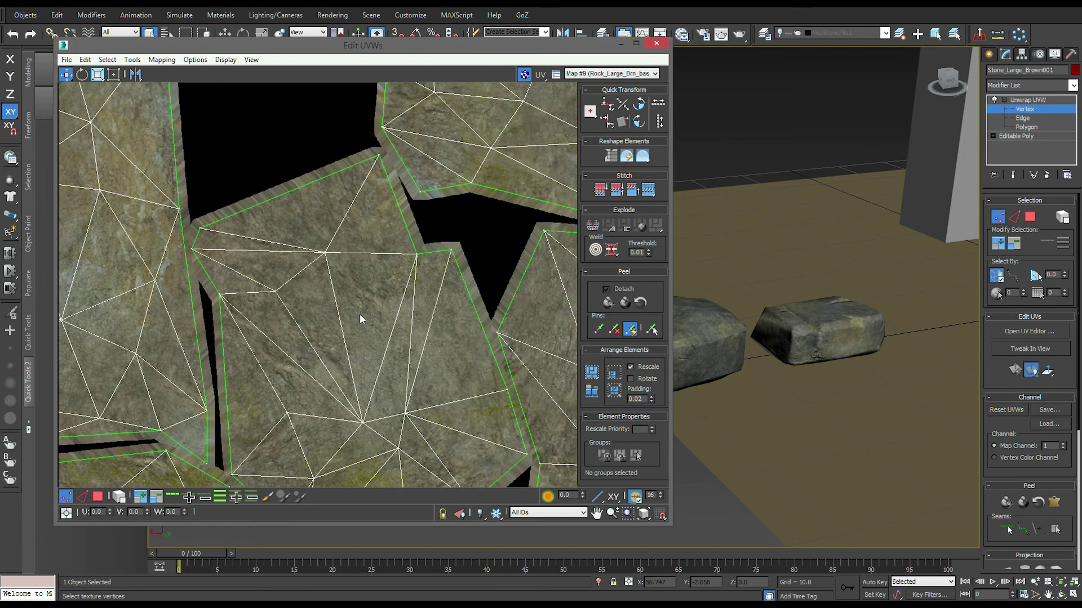
pyautogui.scroll(-3, 359, 308)
pyautogui.moveTo(417, 339); pyautogui.dragTo(405, 242, button='middle')
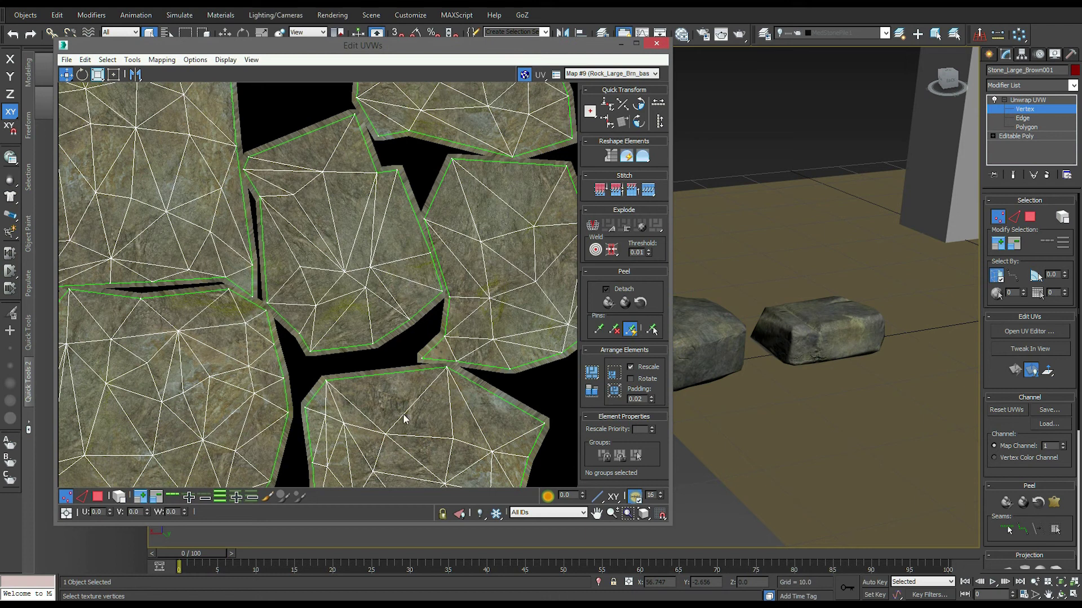
pyautogui.scroll(-3, 395, 406)
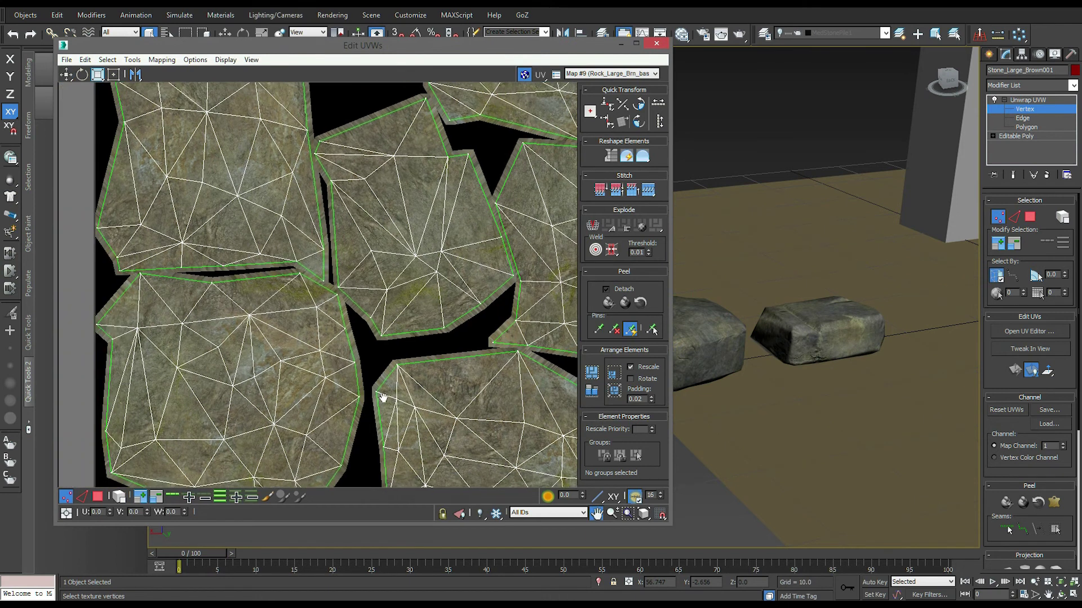
pyautogui.scroll(3, 353, 391)
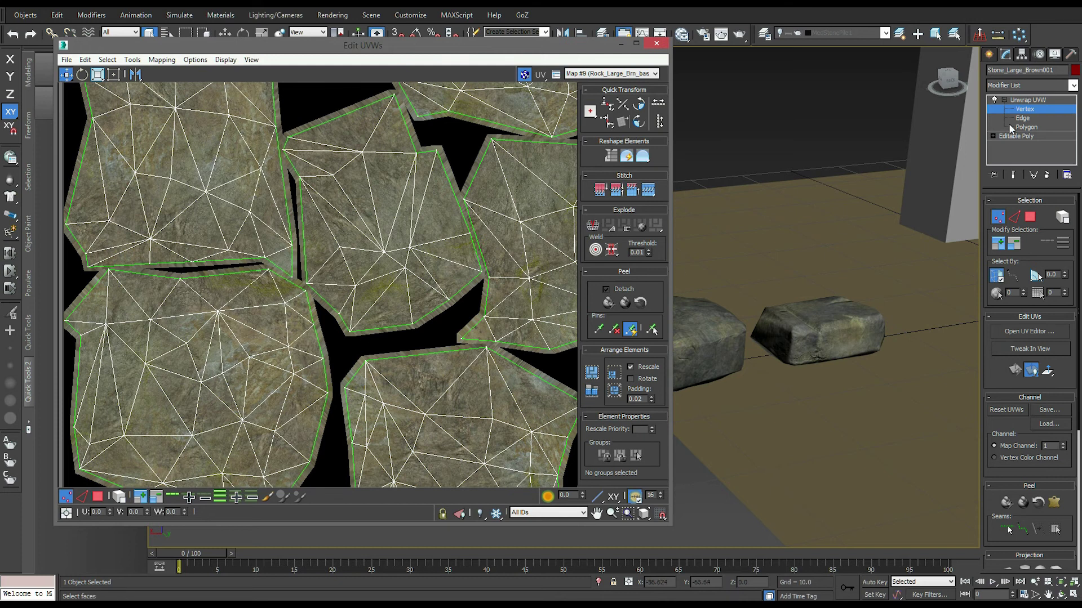
# Put away the brown stone's UV layout and open the UV editor for Stone_Large_Grey001.
pyautogui.click(1024, 101)
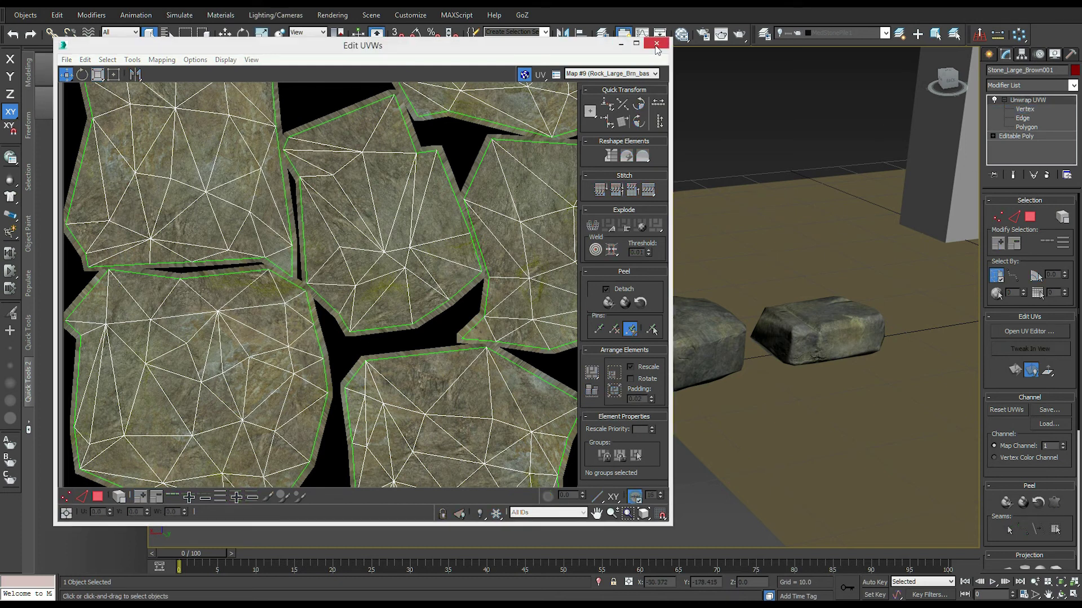
pyautogui.click(623, 45)
pyautogui.click(387, 373)
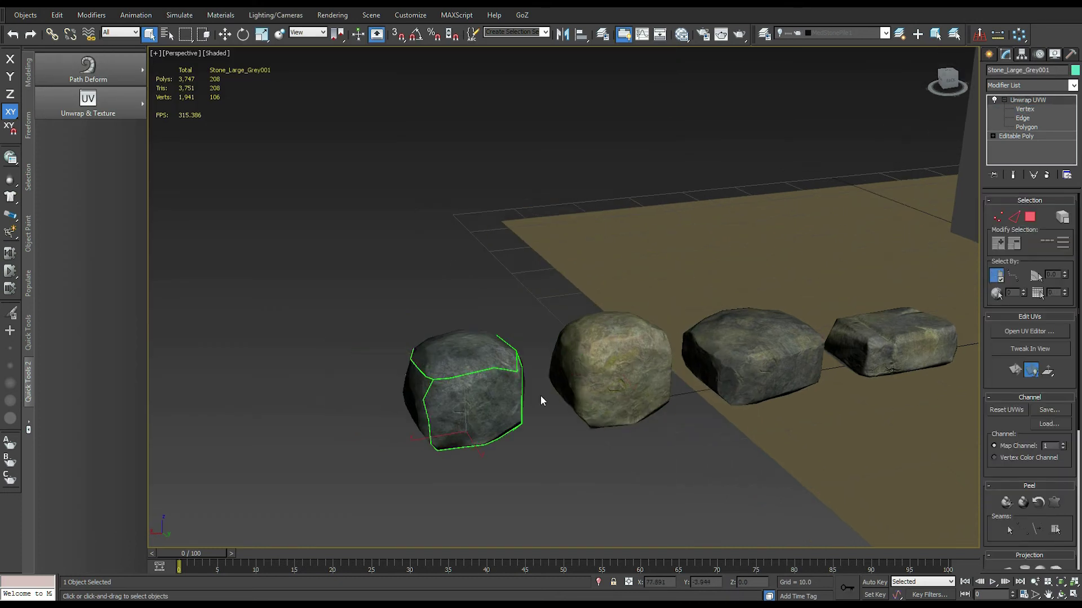
pyautogui.click(1030, 331)
# Examine the grey stone's texture padding along a UV island's border and corners, down to pixel level.
pyautogui.scroll(10, 288, 330)
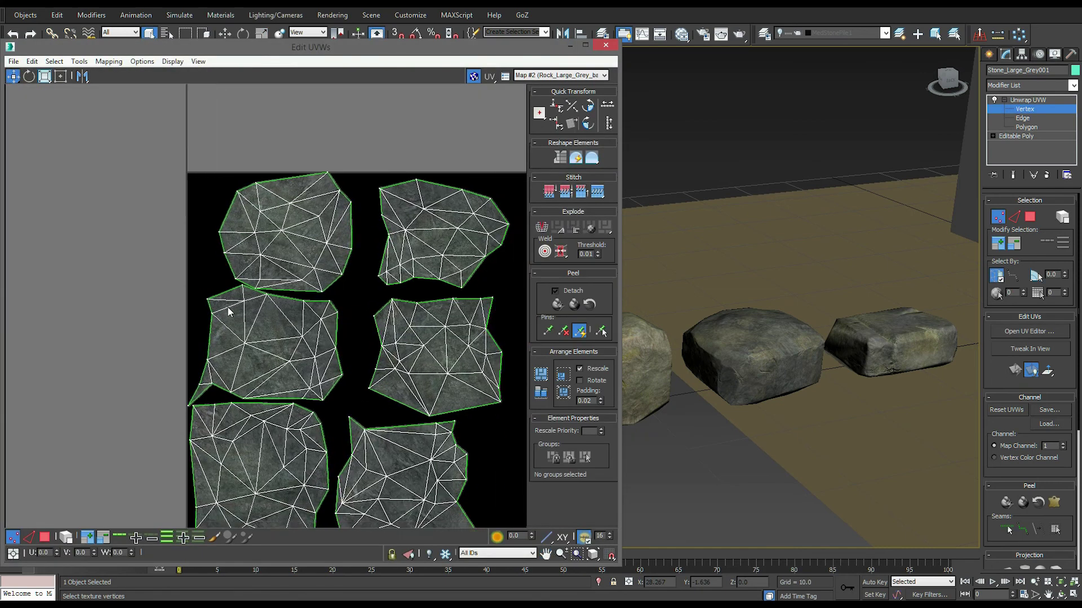
pyautogui.scroll(4, 313, 283)
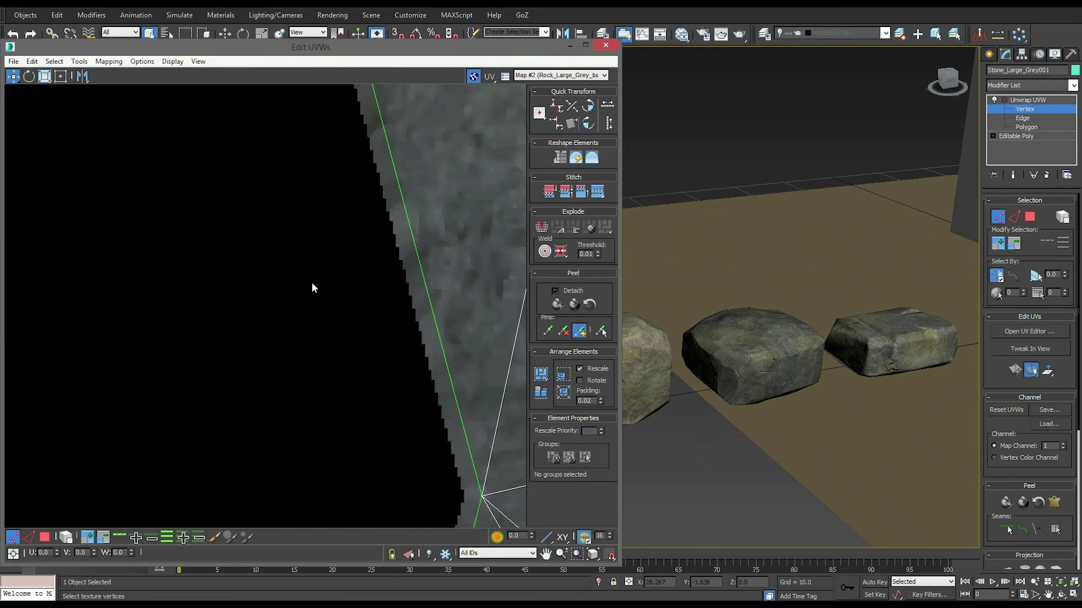
pyautogui.scroll(-3, 292, 275)
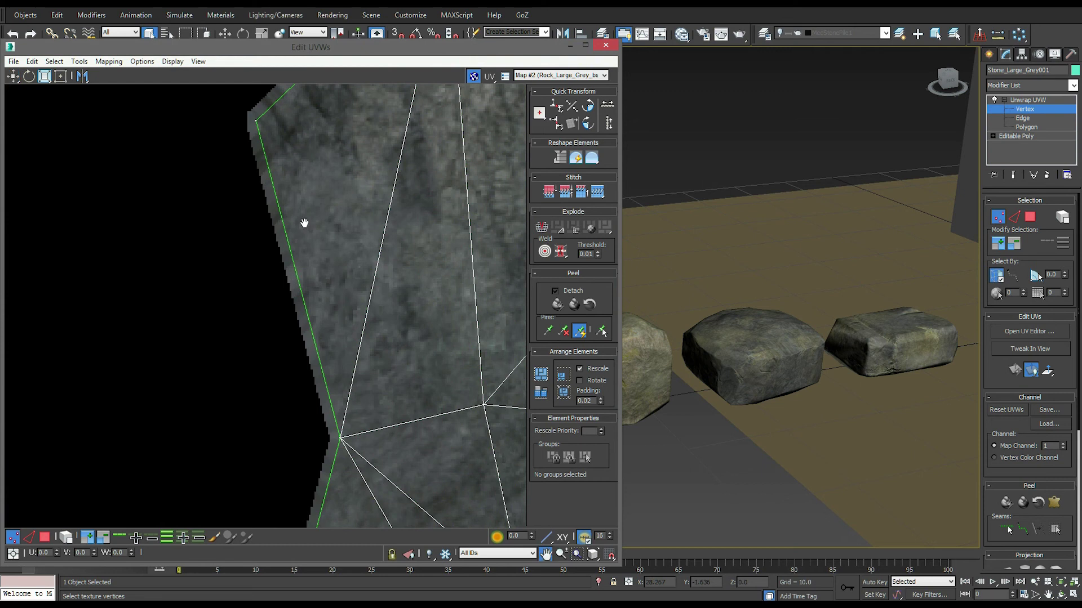
pyautogui.moveTo(305, 223); pyautogui.dragTo(318, 316, button='middle')
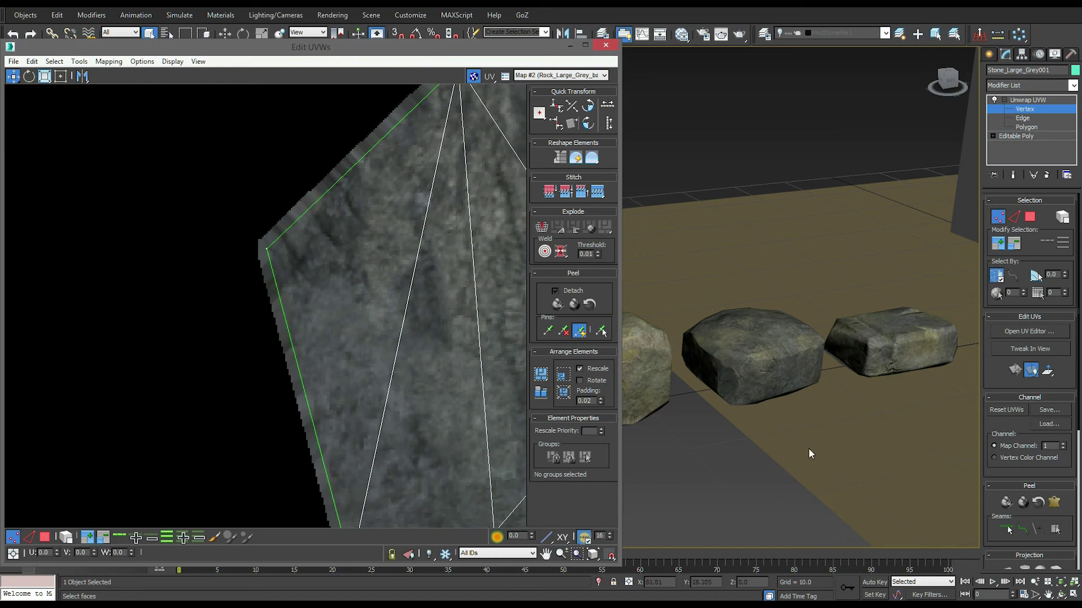
pyautogui.moveTo(793, 399); pyautogui.dragTo(807, 412, button='middle')
pyautogui.scroll(-4, 205, 265)
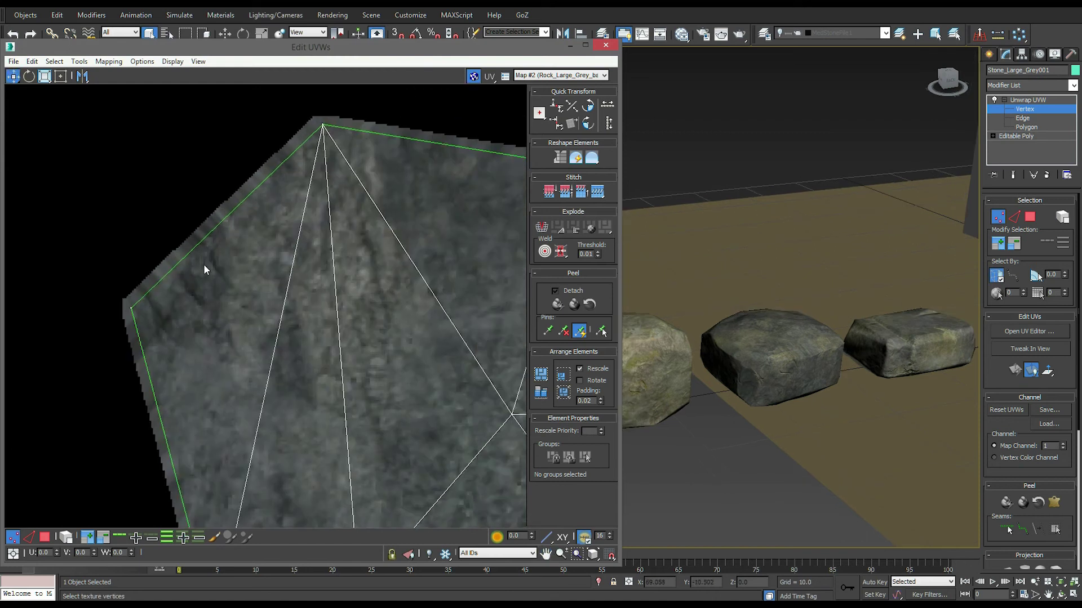
pyautogui.moveTo(202, 377); pyautogui.dragTo(258, 263, button='middle')
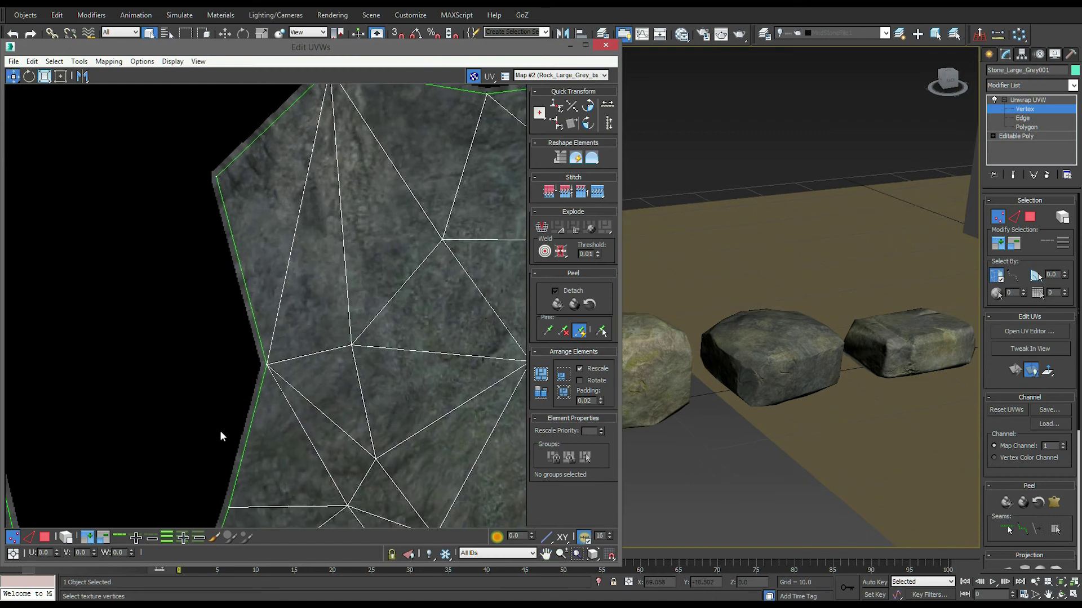
pyautogui.moveTo(228, 222); pyautogui.dragTo(271, 322, button='middle')
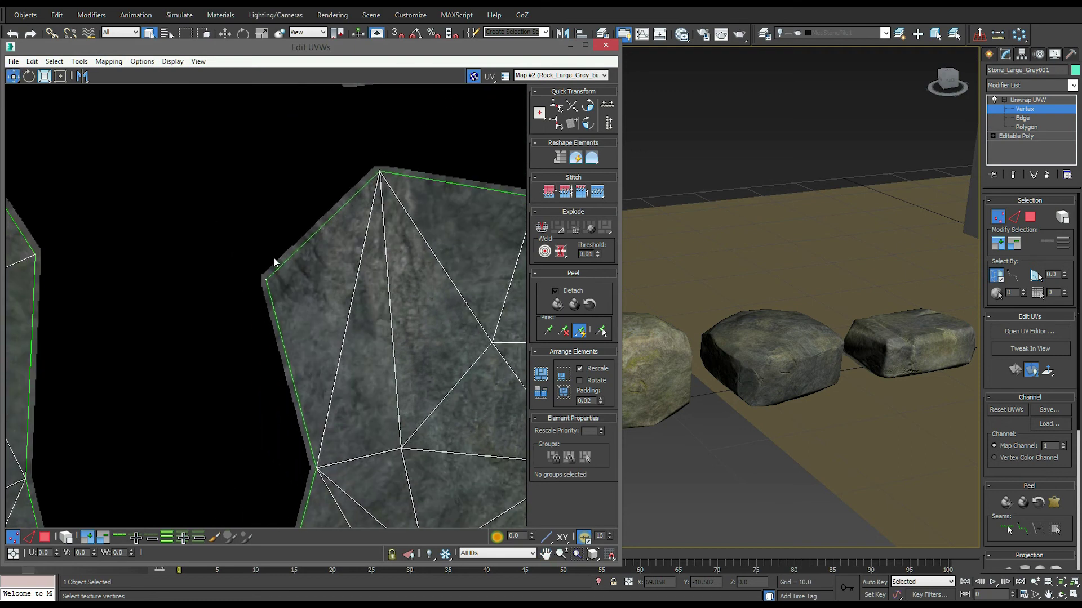
pyautogui.scroll(5, 273, 259)
pyautogui.scroll(2, 309, 263)
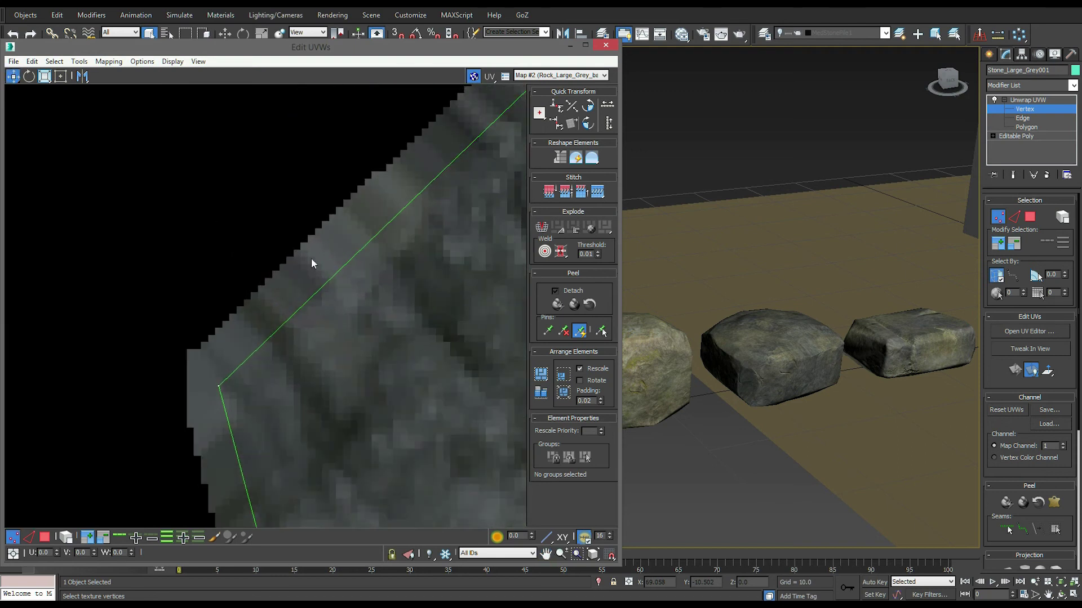
pyautogui.scroll(3, 333, 290)
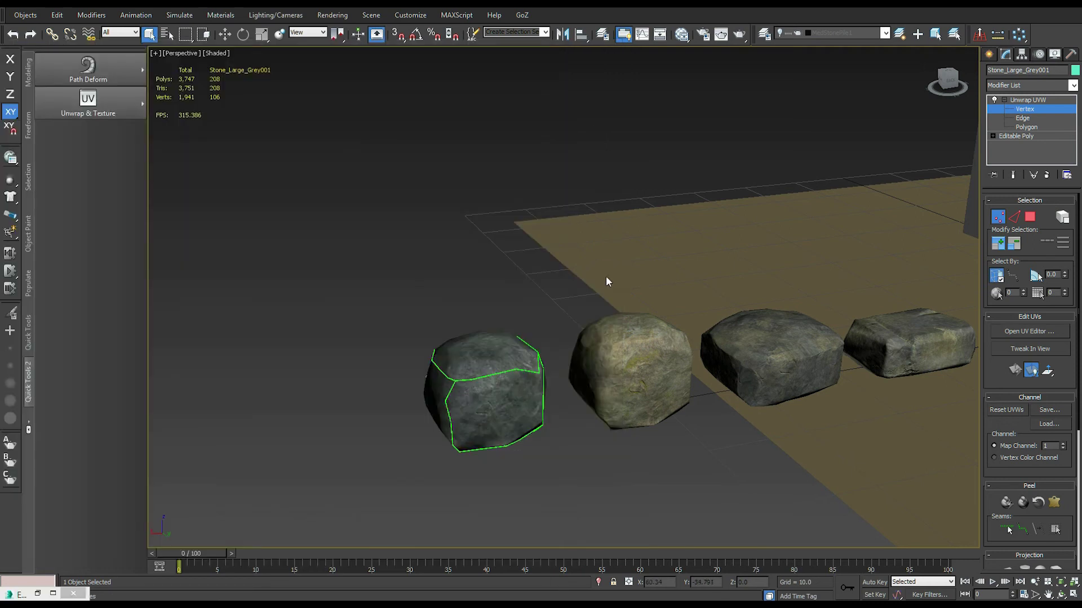
# Minimize the UV editor and open the Render To Texture settings for Stone_Large_Grey001.
pyautogui.click(570, 45)
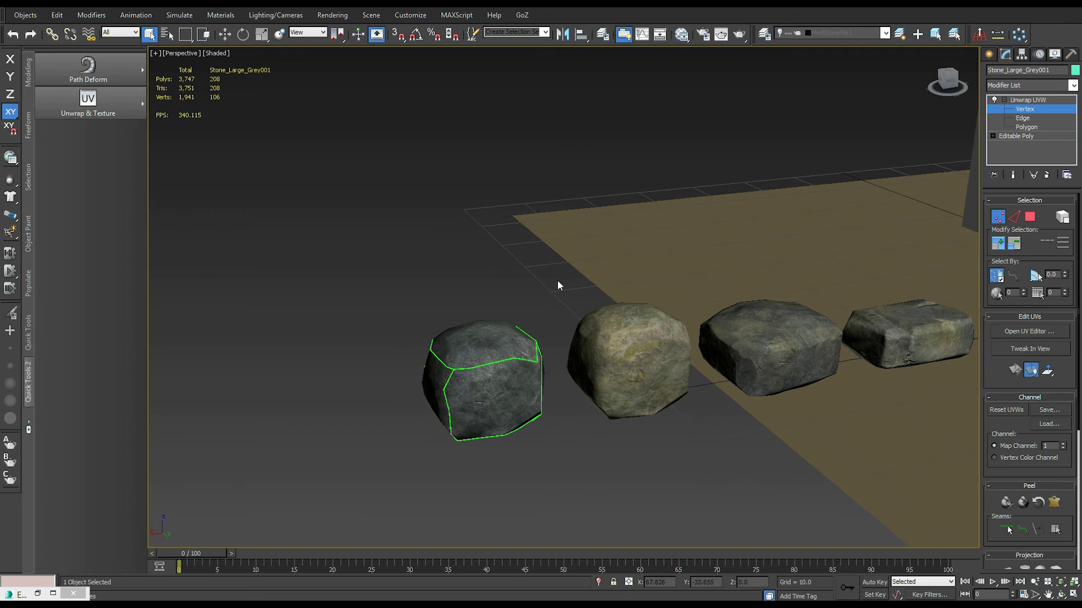
pyautogui.moveTo(557, 286); pyautogui.dragTo(567, 287, button='middle')
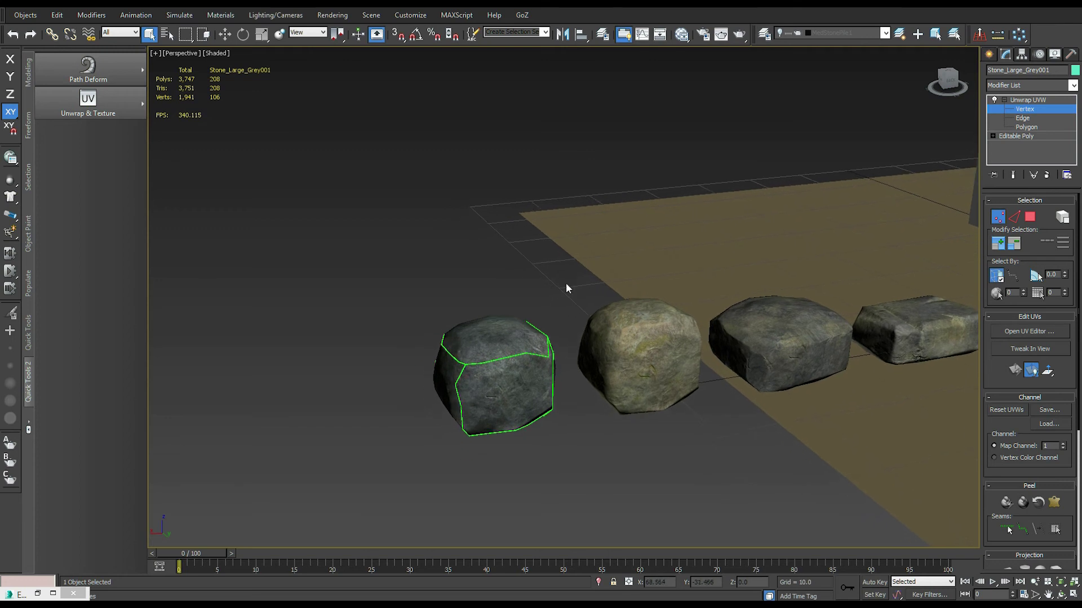
pyautogui.press('0')
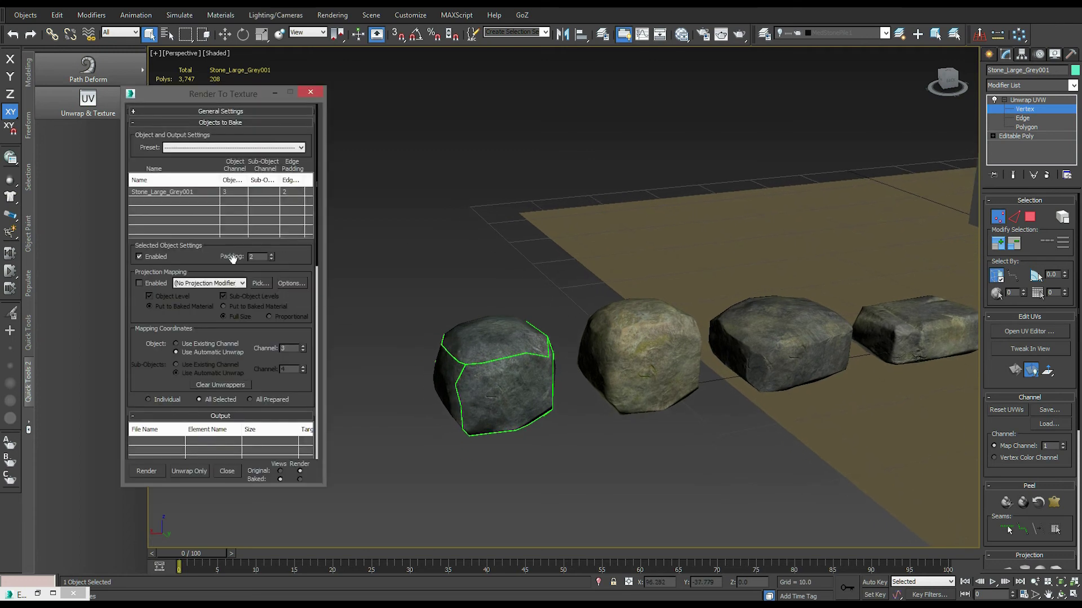
# Set the grey stone's edge padding to 16 in the bake settings.
pyautogui.click(263, 256)
pyautogui.moveTo(263, 255); pyautogui.dragTo(244, 257)
pyautogui.click(263, 255)
pyautogui.moveTo(259, 256); pyautogui.dragTo(227, 258)
pyautogui.write('16')
# Set the bake edge padding for Stone_Large_Grey001 to 24.
pyautogui.moveTo(266, 259); pyautogui.dragTo(202, 261)
pyautogui.write('24')
pyautogui.doubleClick(254, 258)
pyautogui.click(651, 352)
pyautogui.moveTo(678, 455); pyautogui.dragTo(667, 455, button='middle')
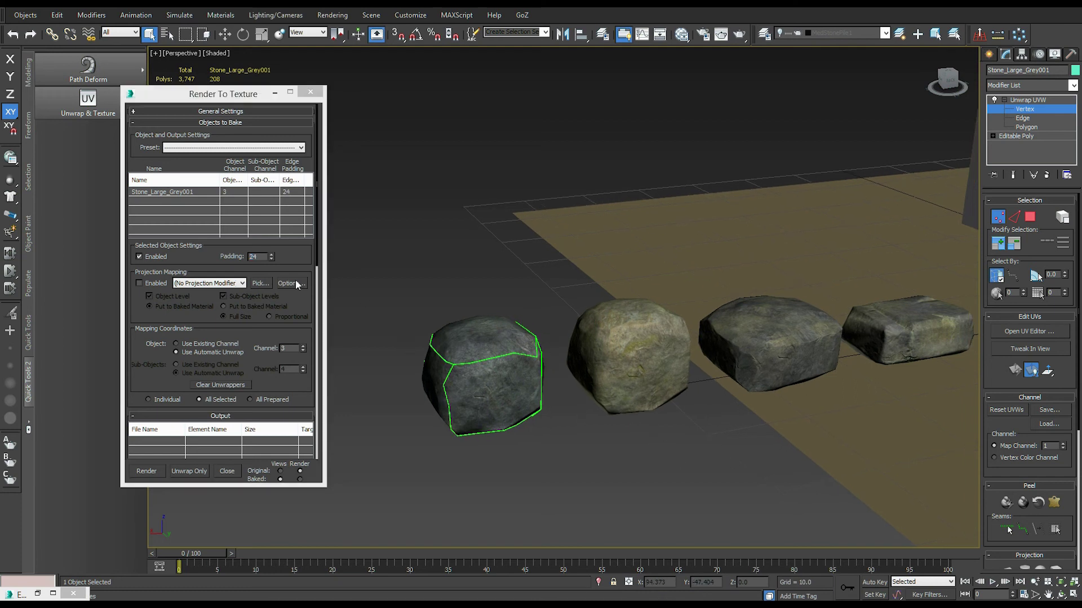
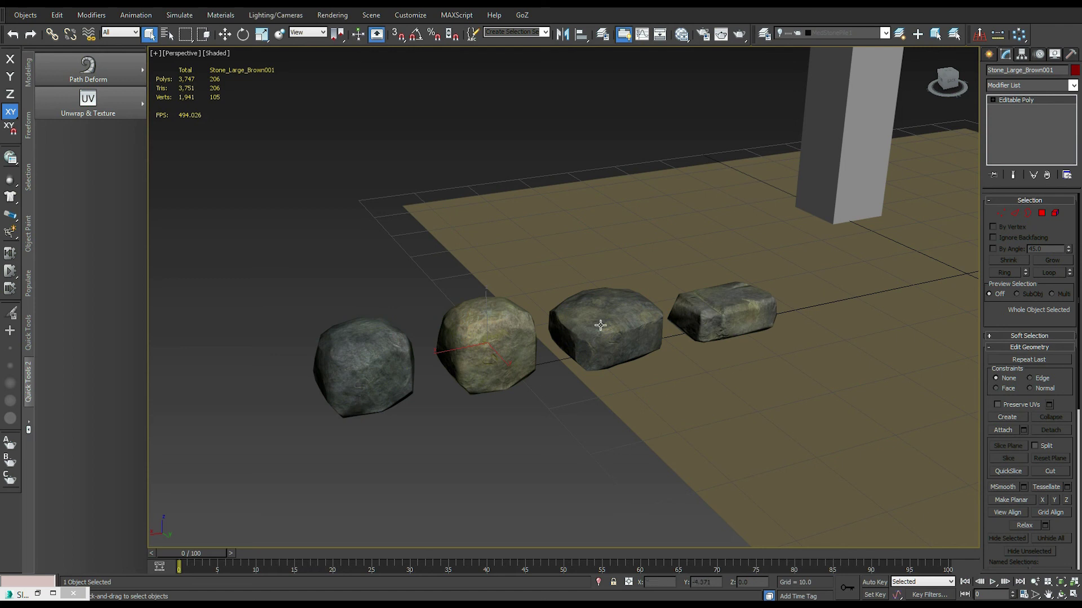
# Apply an Unwrap UVW modifier to Stone_Large_Brown001 and show the Rock_Large_Brn_baseTexBaked.tga map in the UV editor.
pyautogui.click(125, 118)
pyautogui.click(186, 93)
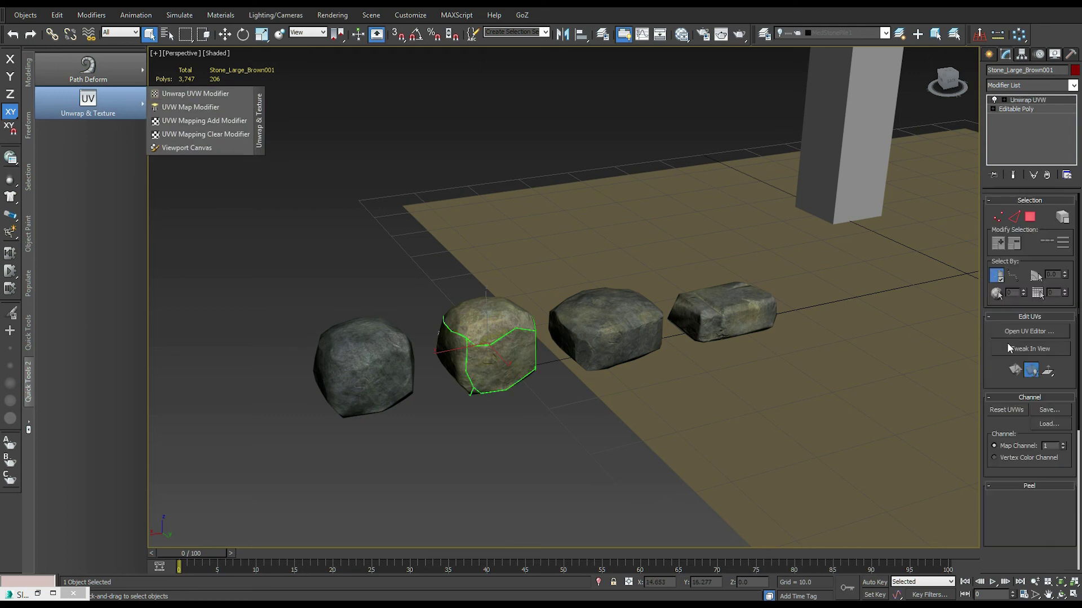
pyautogui.click(1035, 332)
pyautogui.click(333, 75)
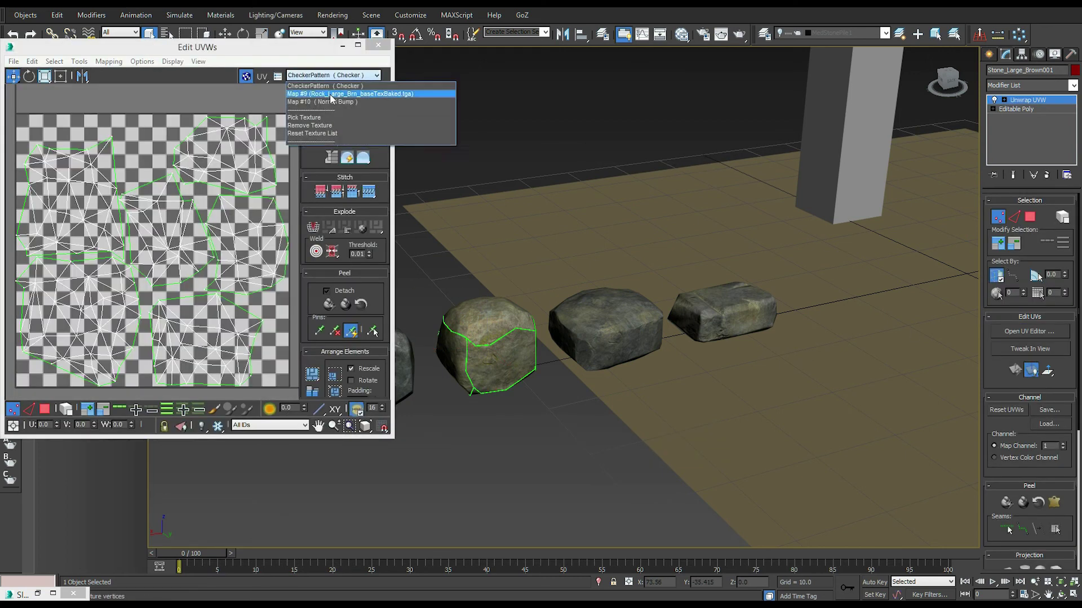
pyautogui.click(331, 94)
# Examine the brown stone's texture padding along the UV island borders and in the narrow gaps between islands.
pyautogui.scroll(5, 187, 232)
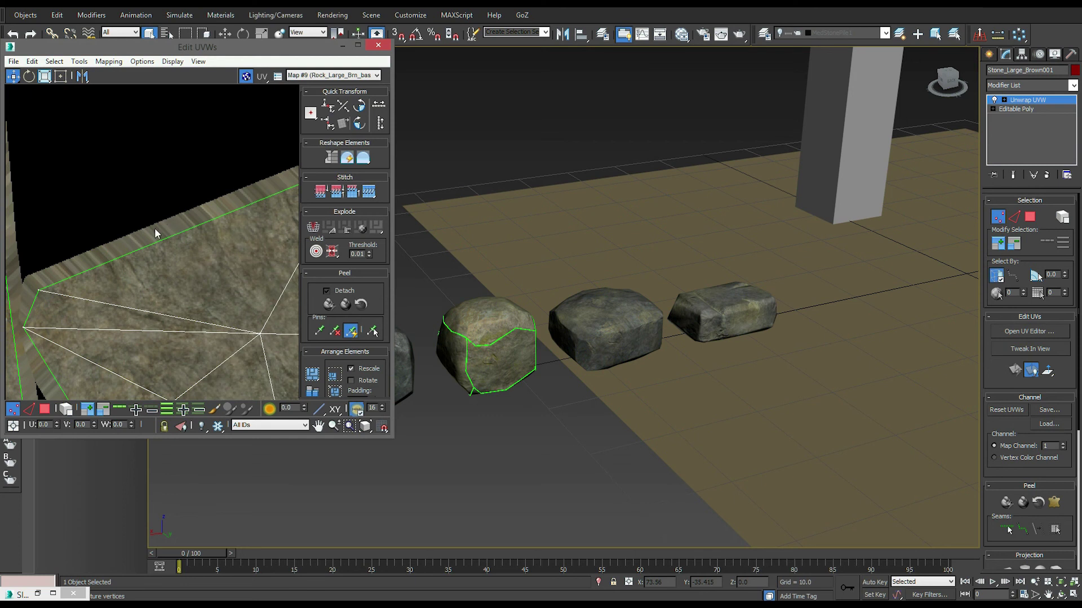
pyautogui.moveTo(67, 275); pyautogui.dragTo(106, 232, button='middle')
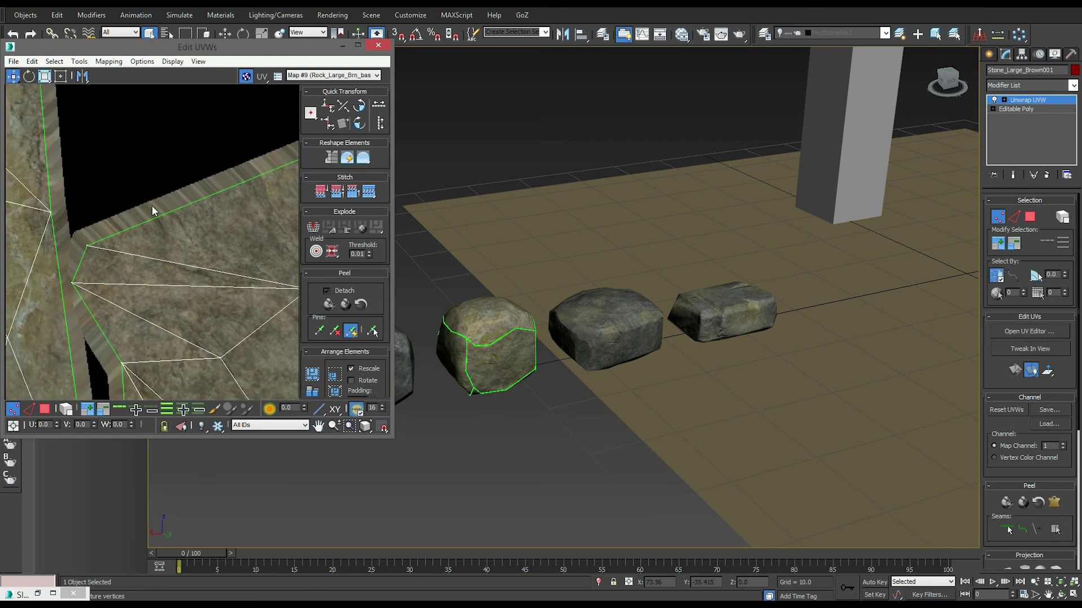
pyautogui.scroll(3, 161, 214)
pyautogui.scroll(-6, 130, 231)
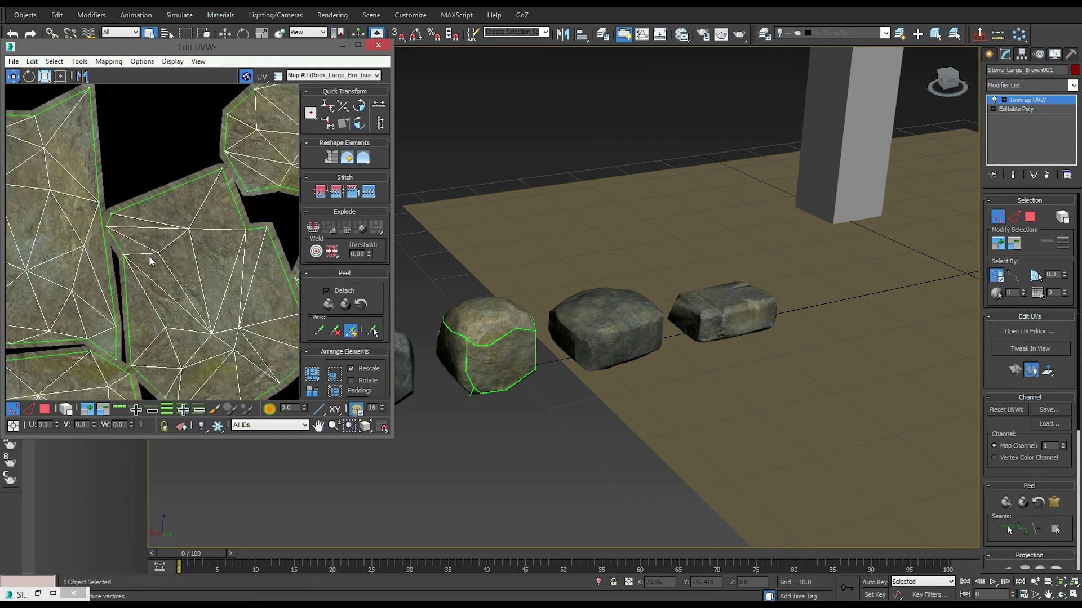
pyautogui.scroll(-5, 151, 263)
pyautogui.scroll(5, 140, 263)
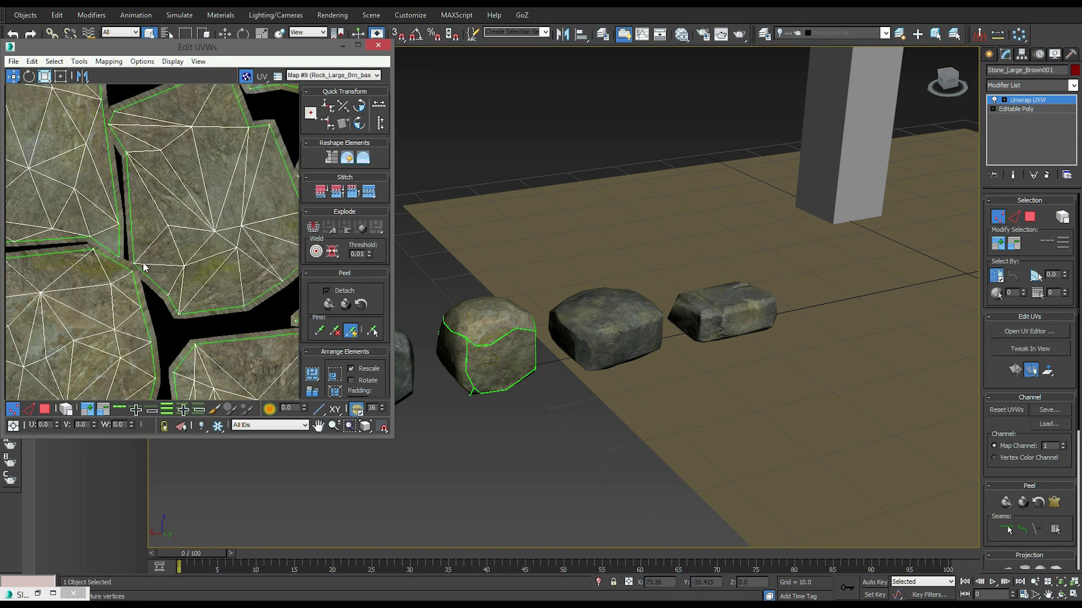
# Close the UV editor and remove the Unwrap UVW modifier from the brown stone.
pyautogui.click(1005, 100)
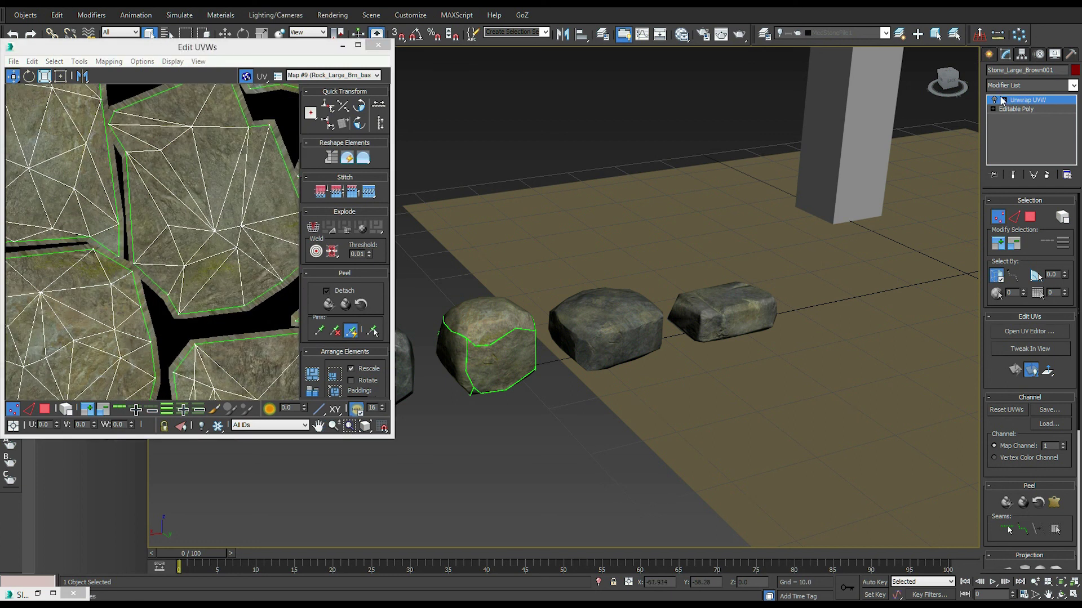
pyautogui.click(1003, 101)
pyautogui.click(1021, 100)
pyautogui.click(383, 45)
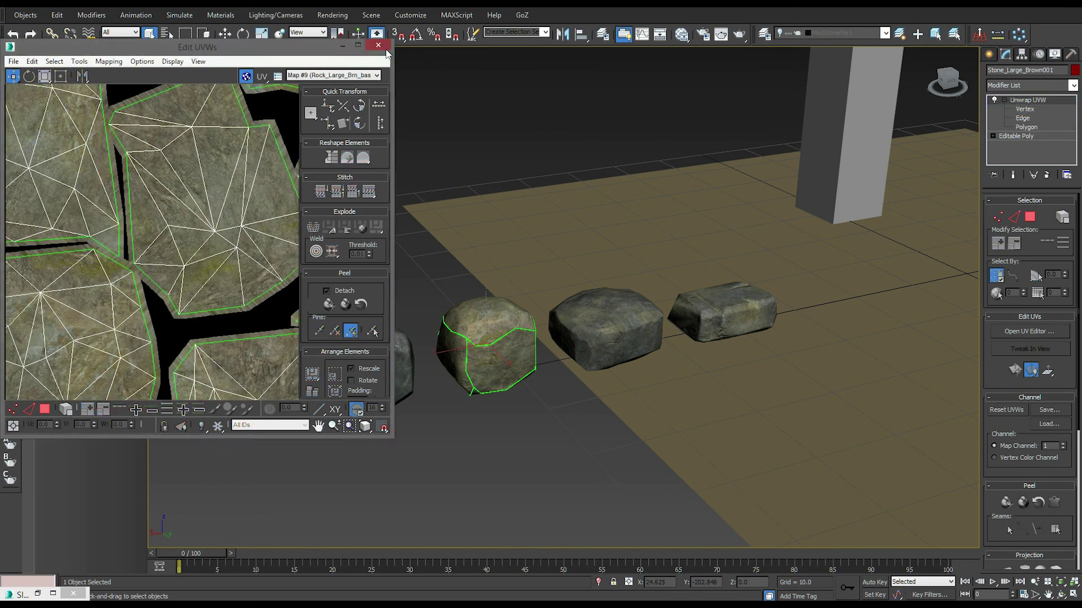
pyautogui.click(383, 48)
pyautogui.rightClick(342, 164)
pyautogui.moveTo(374, 276)
pyautogui.click(482, 284)
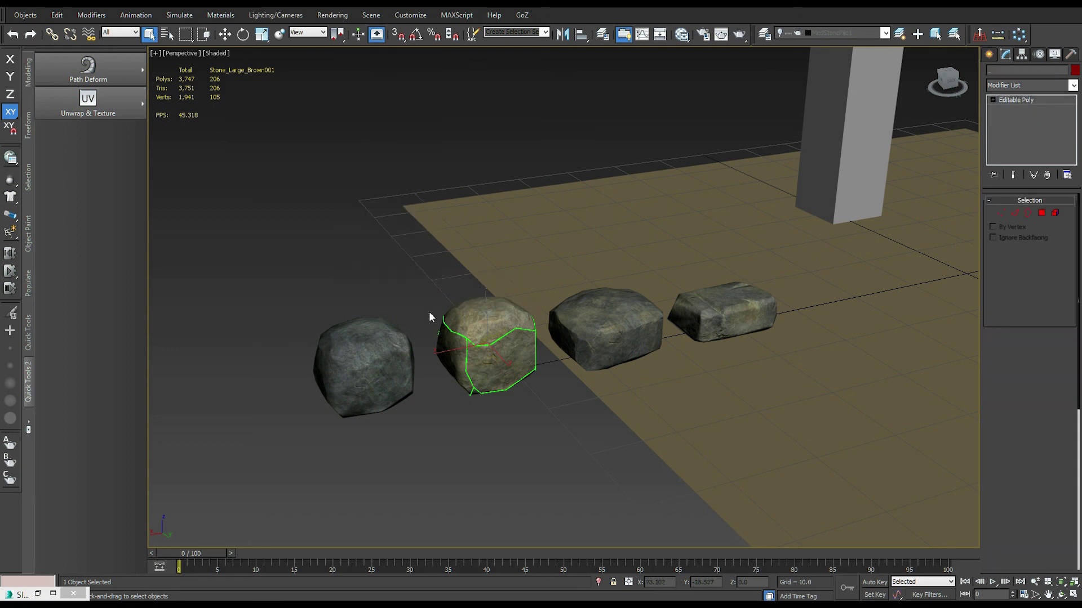
# Create a Standard material in the Slate Material Editor with a grey-blue diffuse colour of red 161, green 173, blue 188.
pyautogui.click(682, 34)
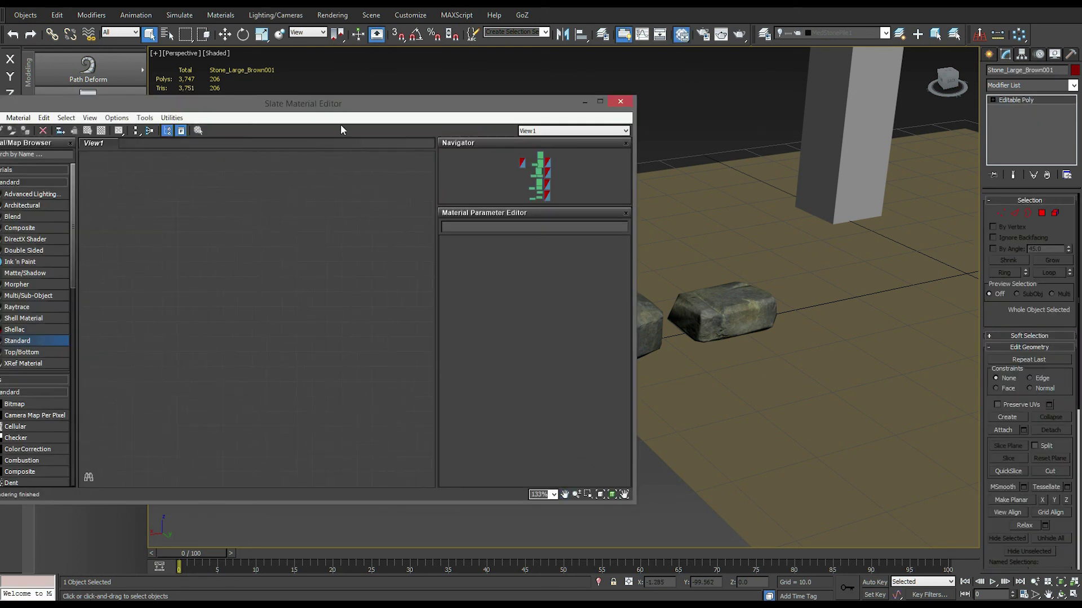
pyautogui.moveTo(129, 334); pyautogui.dragTo(369, 313)
pyautogui.click(582, 305)
pyautogui.moveTo(277, 121); pyautogui.dragTo(281, 118)
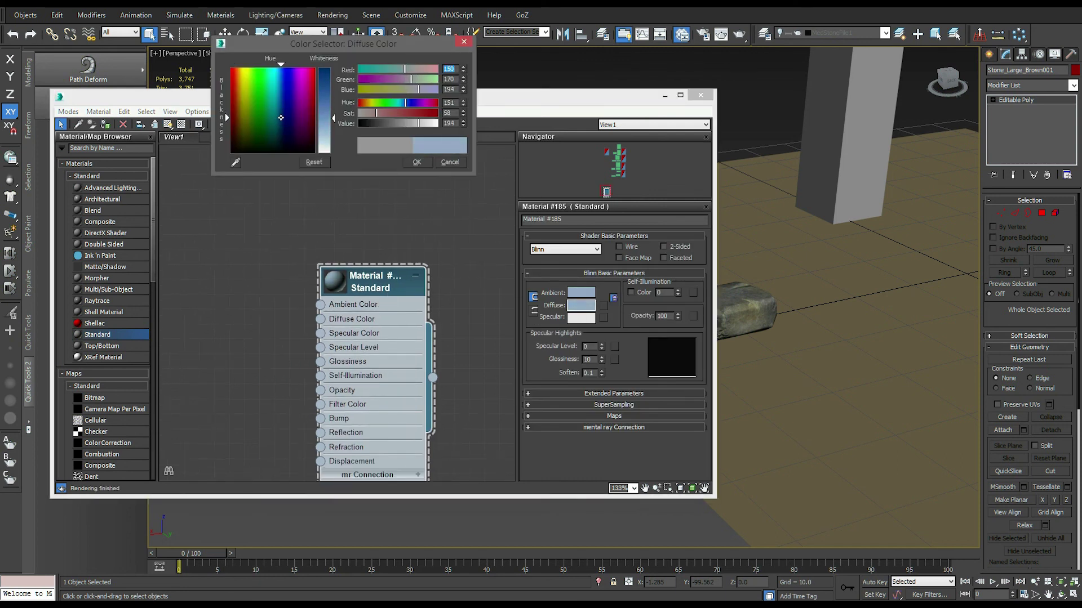
pyautogui.moveTo(376, 113); pyautogui.dragTo(417, 122)
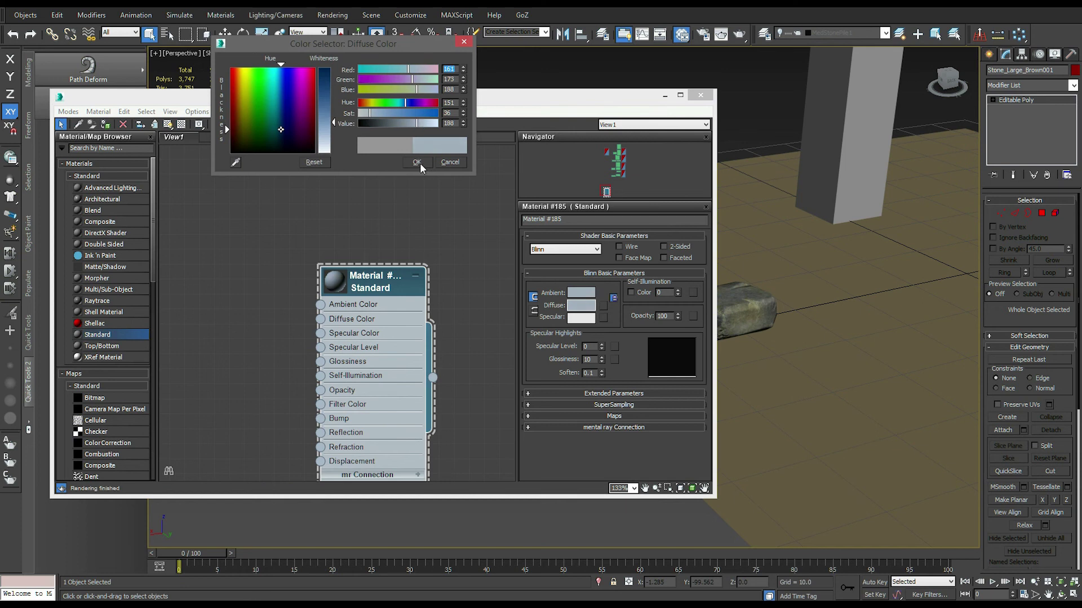
pyautogui.click(417, 161)
# Assign the new grey-blue material to the selected brown stone and minimize the material editor.
pyautogui.rightClick(366, 281)
pyautogui.click(420, 299)
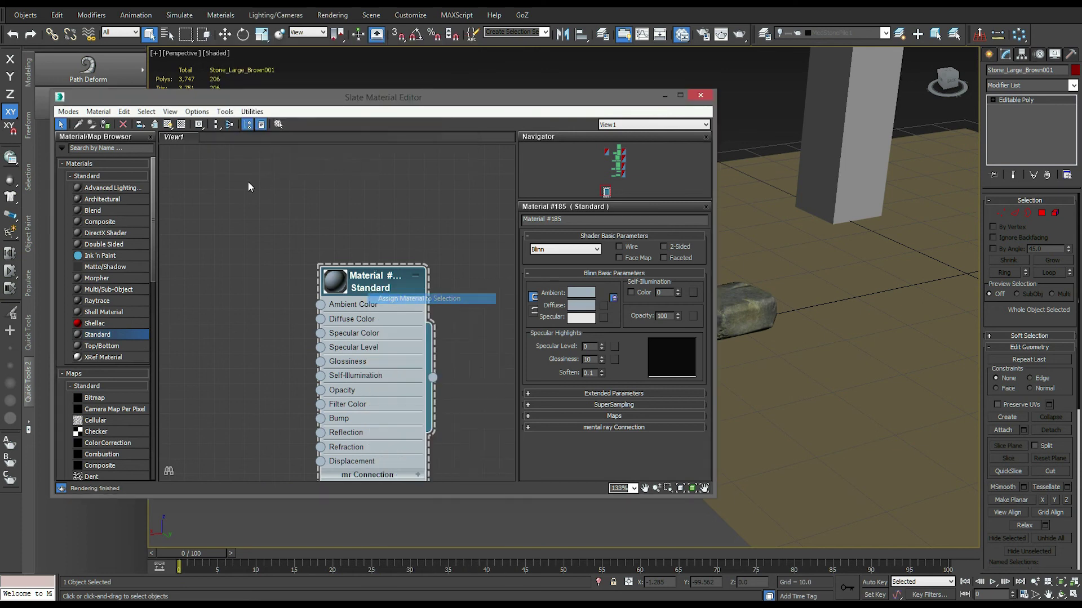
pyautogui.click(667, 97)
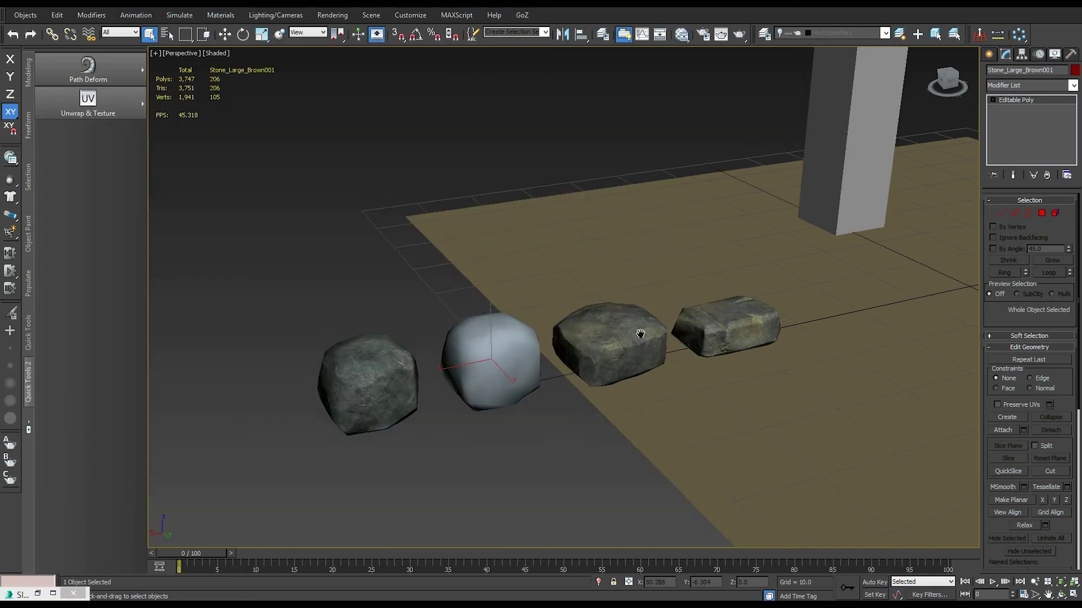
# Open the Render To Texture settings for the brown stone and choose Stone_Large_Brown001DiffuseMap.tga on the Desktop as the output file.
pyautogui.press('0')
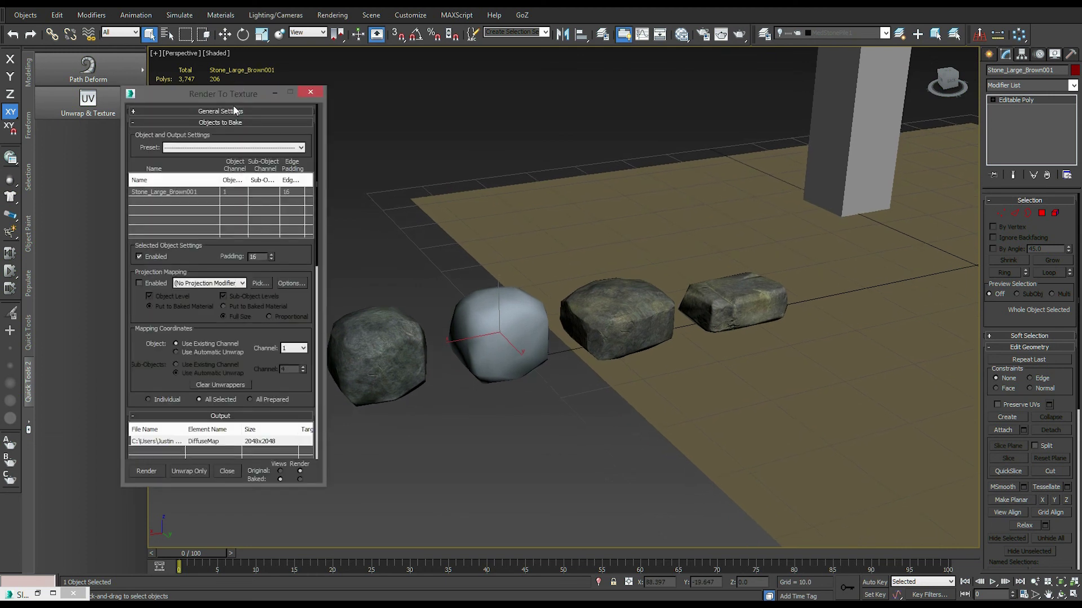
pyautogui.doubleClick(255, 257)
pyautogui.moveTo(317, 249); pyautogui.dragTo(306, 369)
pyautogui.click(303, 305)
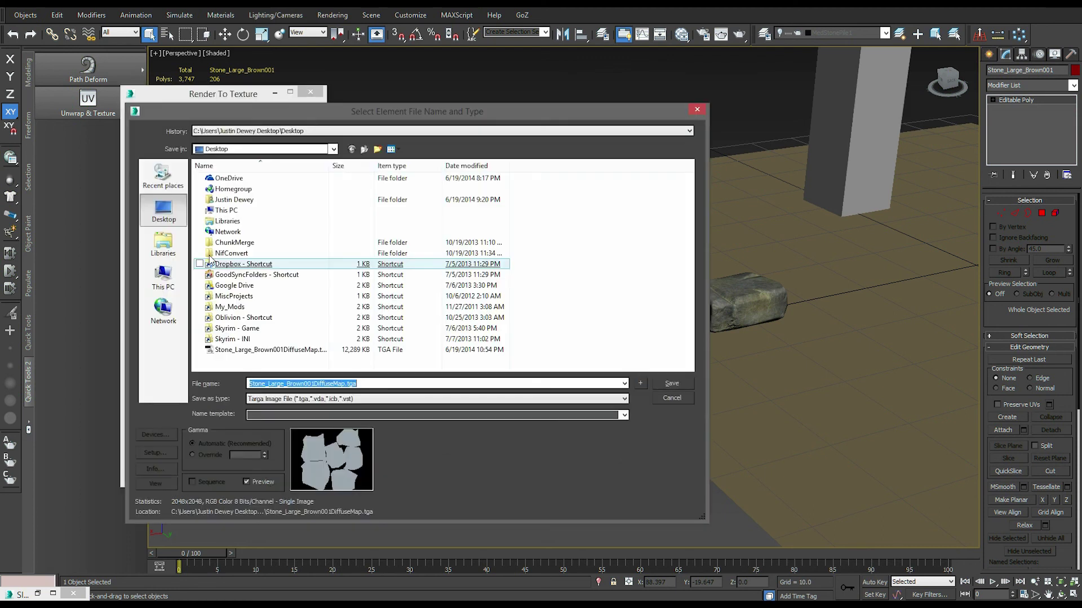
pyautogui.click(254, 350)
pyautogui.click(254, 354)
pyautogui.click(573, 345)
# Bake the brown stone's diffuse map, overwriting the existing file, and close the rendered frame window.
pyautogui.moveTo(318, 317); pyautogui.dragTo(316, 407)
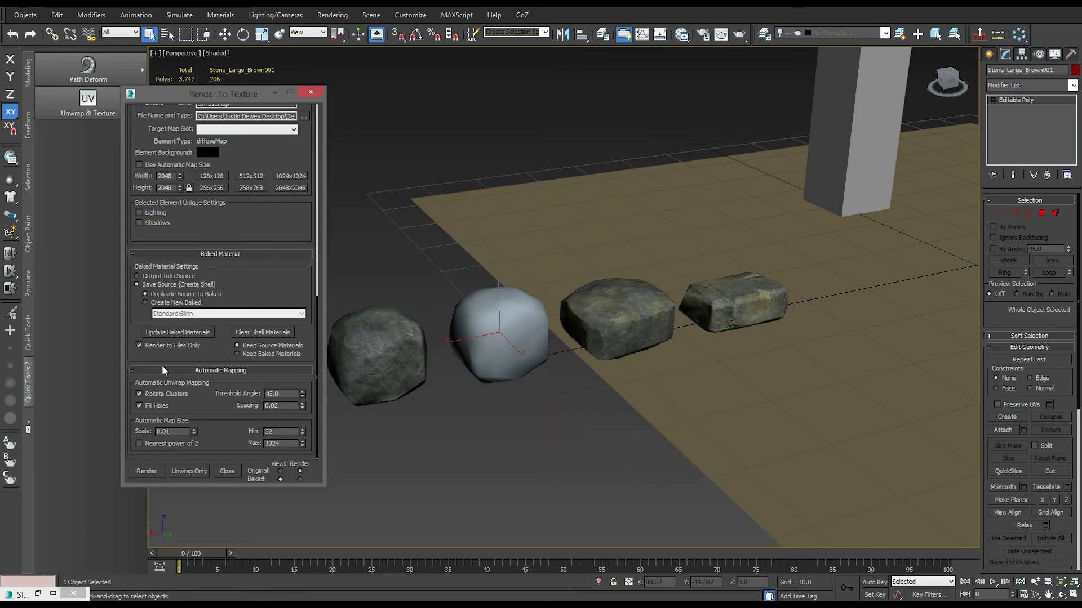
pyautogui.click(146, 471)
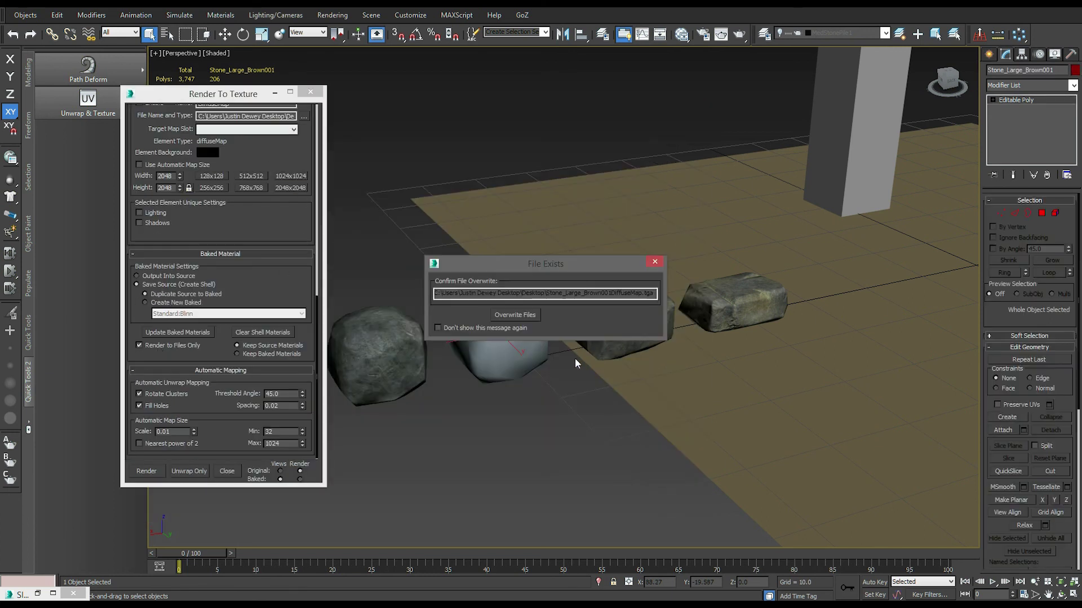
pyautogui.click(517, 312)
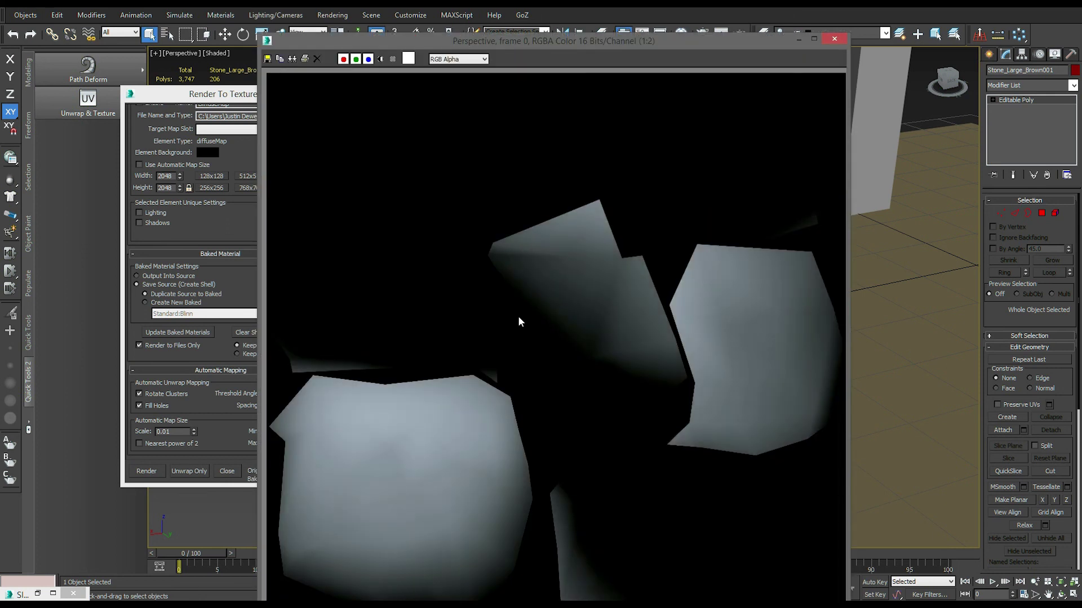
pyautogui.click(832, 41)
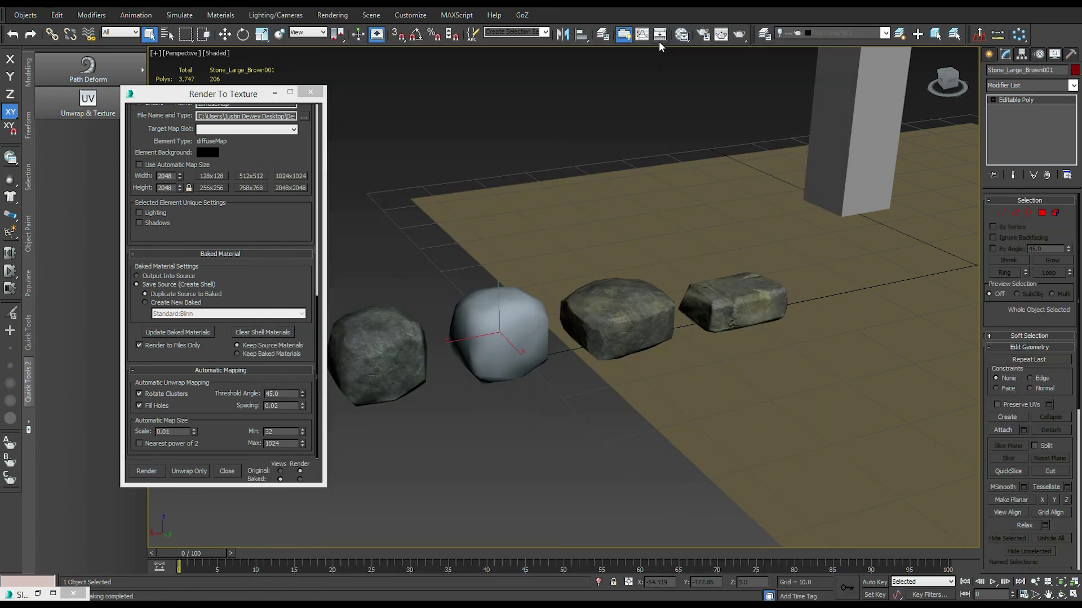
# Connect a bitmap of Stone_Large_Brown001DiffuseMap.tga to the material's Diffuse Color, and close the Render To Texture settings.
pyautogui.click(659, 38)
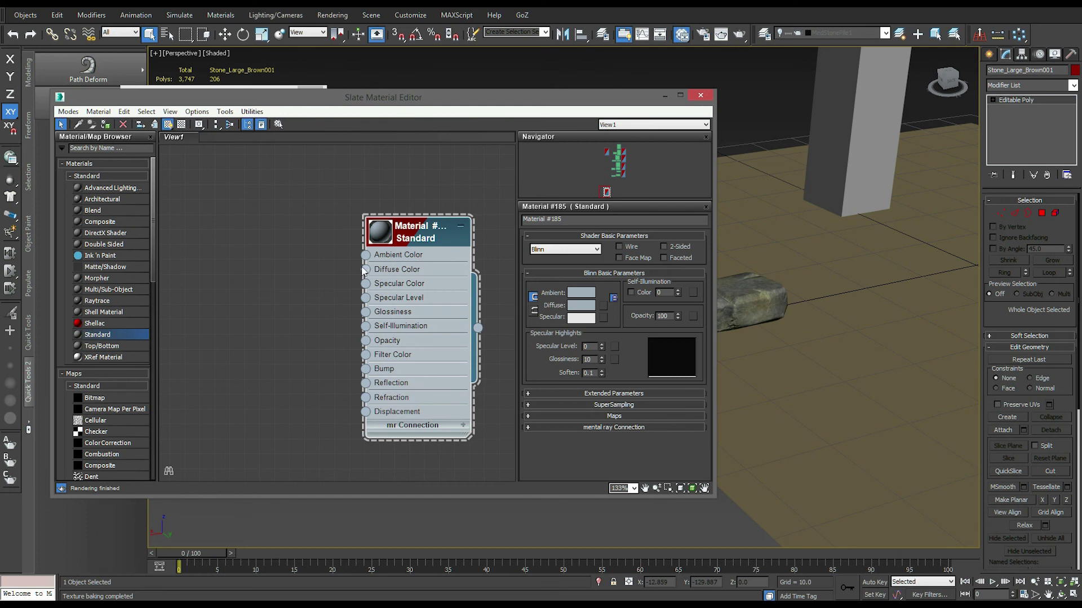
pyautogui.moveTo(366, 269); pyautogui.dragTo(283, 290)
pyautogui.click(313, 167)
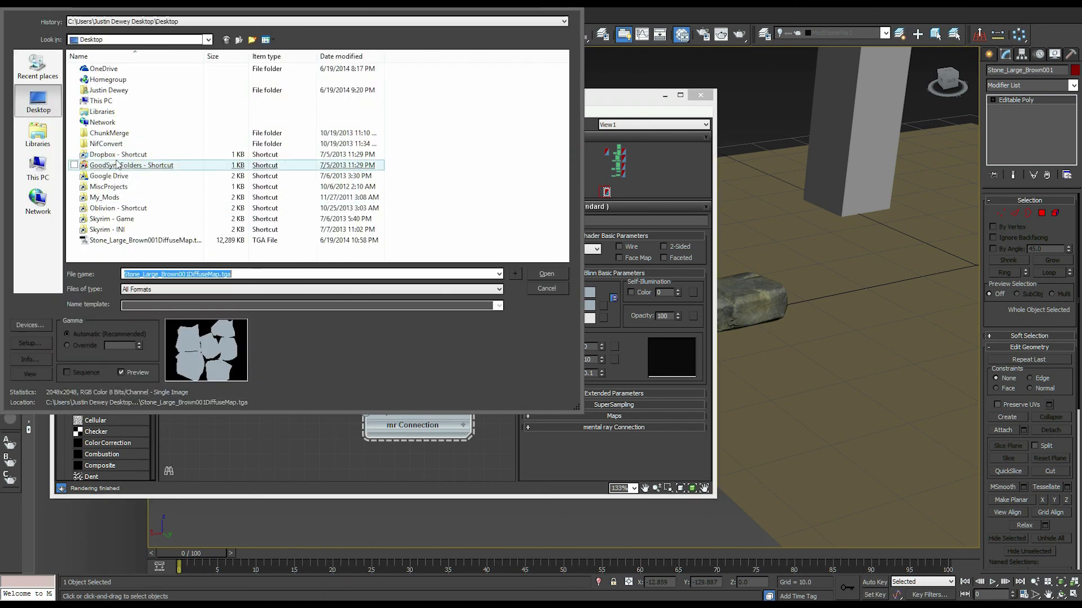
pyautogui.doubleClick(150, 242)
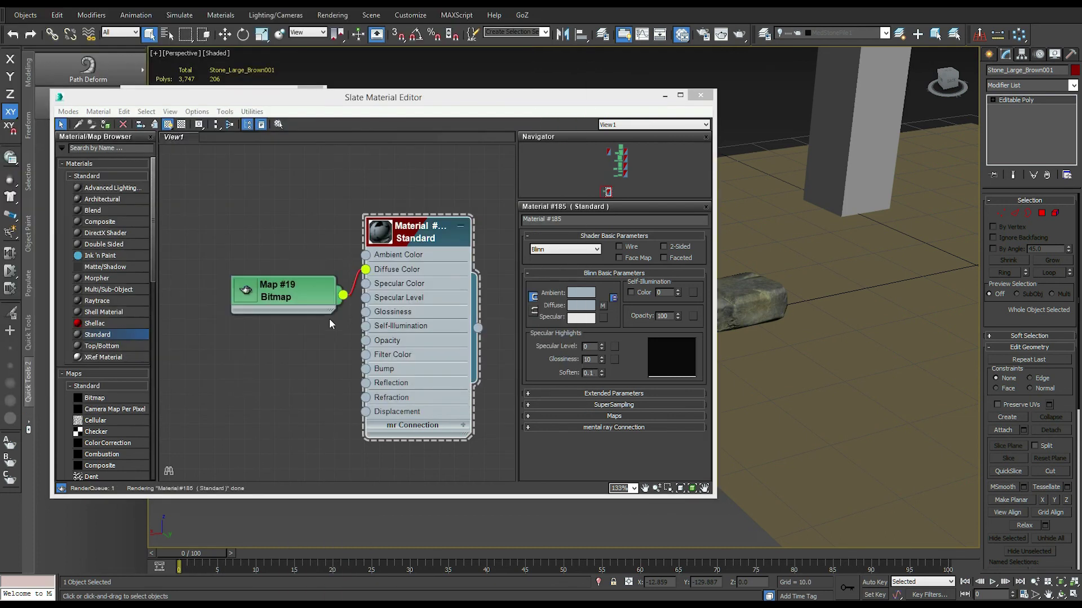
pyautogui.doubleClick(307, 289)
pyautogui.click(665, 95)
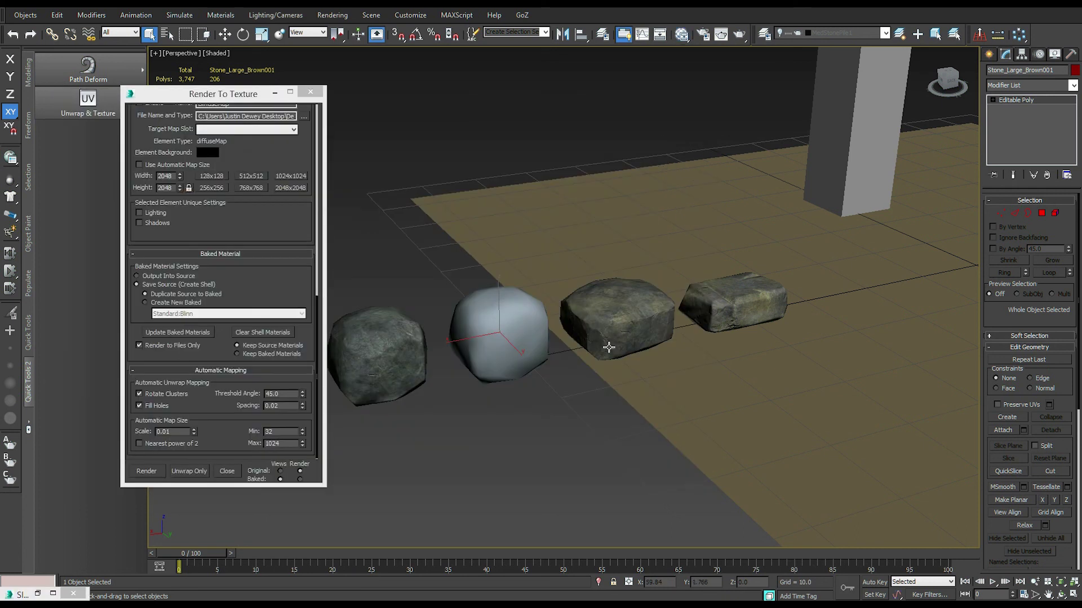
pyautogui.click(317, 91)
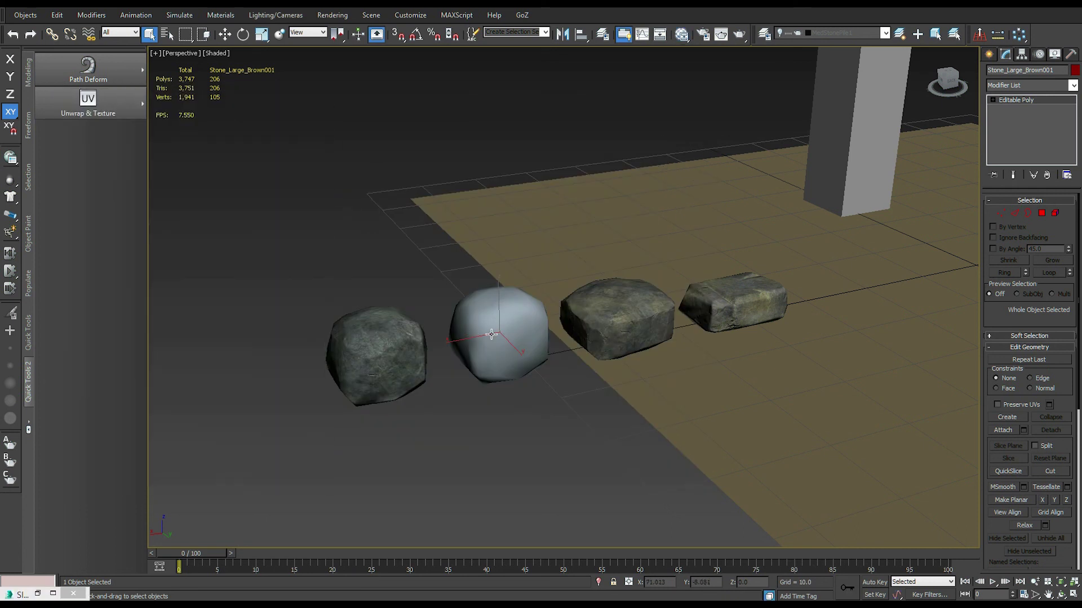
# Apply an Unwrap UVW modifier to the brown stone and show the newly baked diffuse map in the UV editor.
pyautogui.click(118, 99)
pyautogui.click(195, 93)
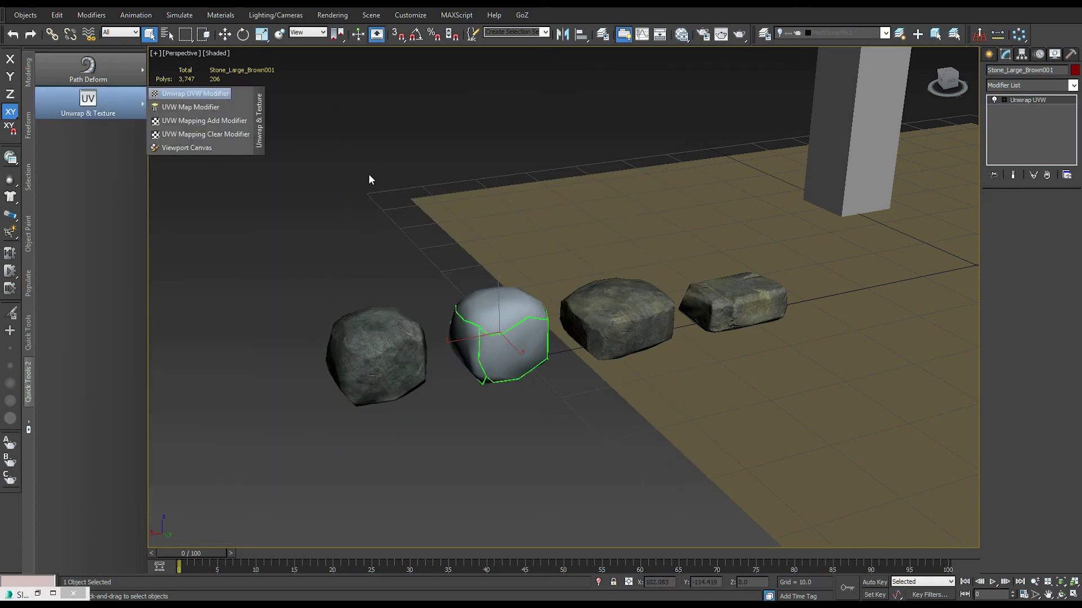
pyautogui.click(1017, 331)
pyautogui.click(332, 75)
pyautogui.click(325, 93)
# Examine the new bake's edge padding around the UV island borders and corners.
pyautogui.scroll(10, 177, 233)
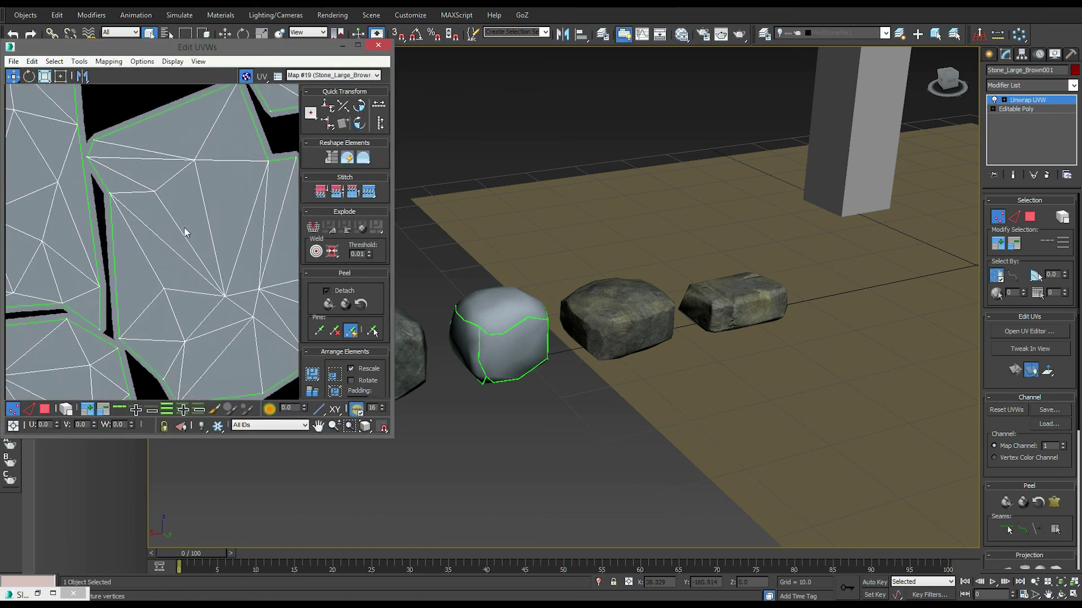
pyautogui.scroll(-3, 148, 279)
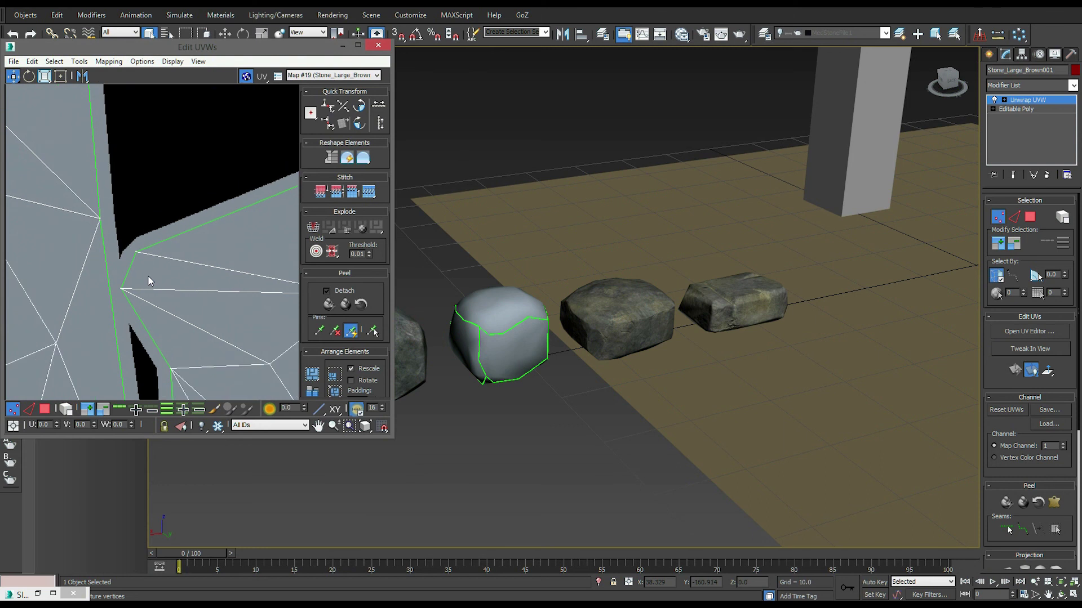
pyautogui.scroll(-5, 145, 267)
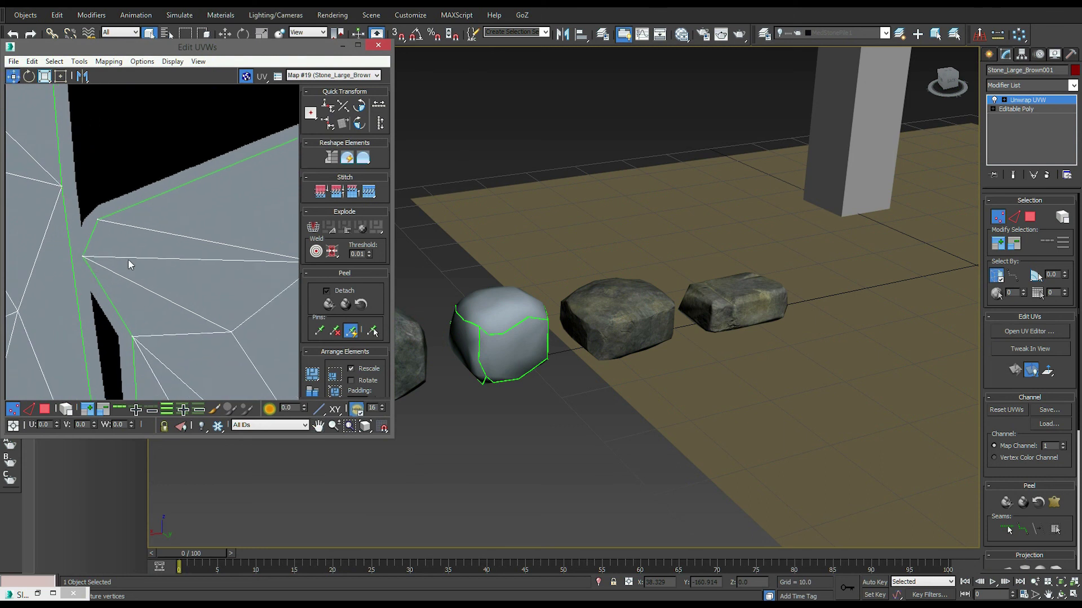
pyautogui.scroll(6, 107, 222)
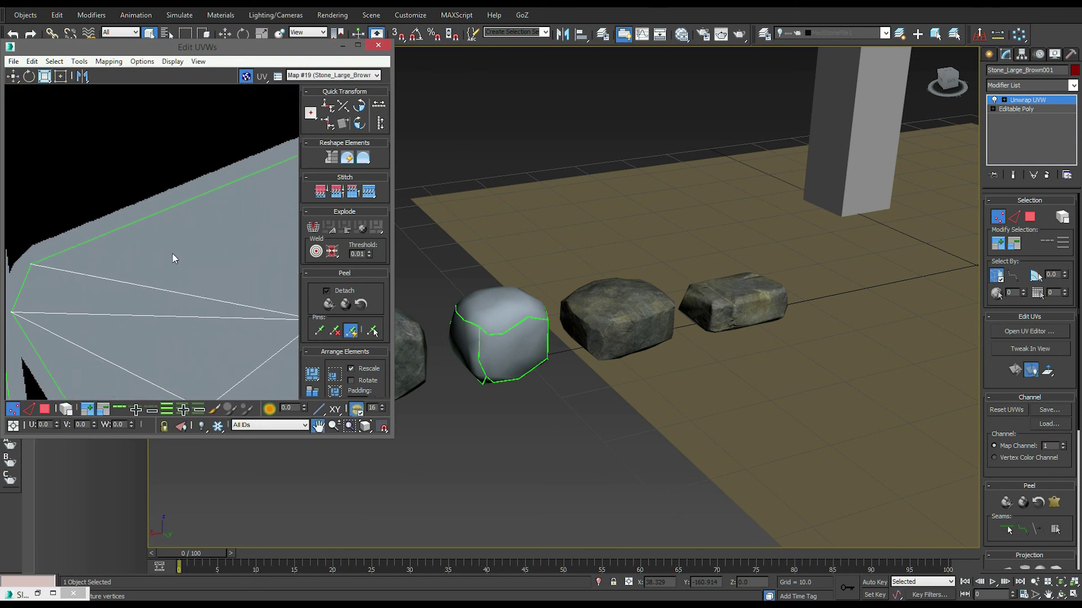
pyautogui.scroll(-5, 126, 314)
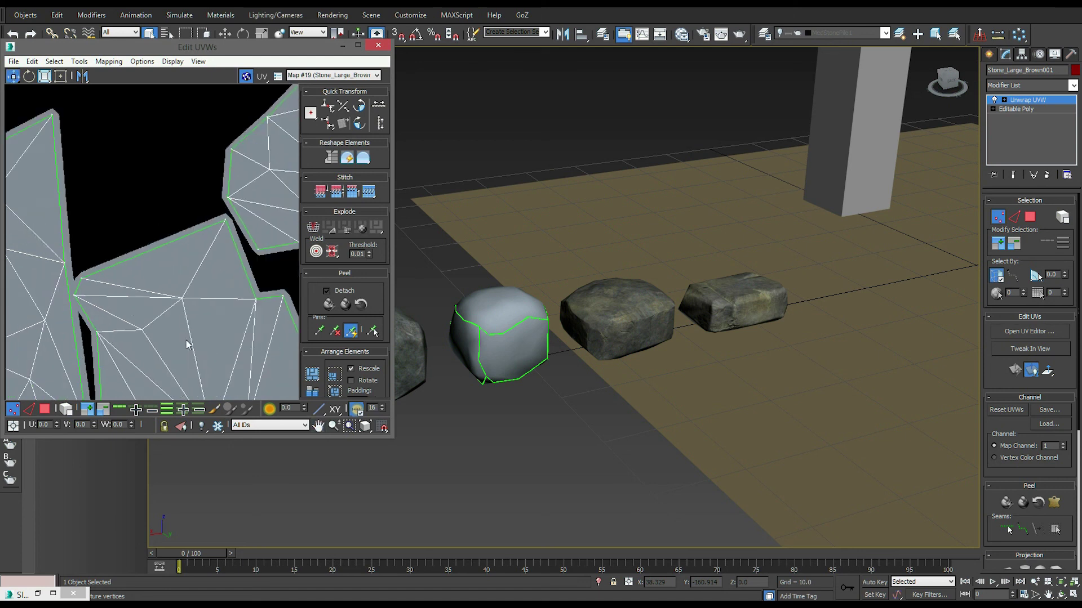
pyautogui.scroll(5, 150, 287)
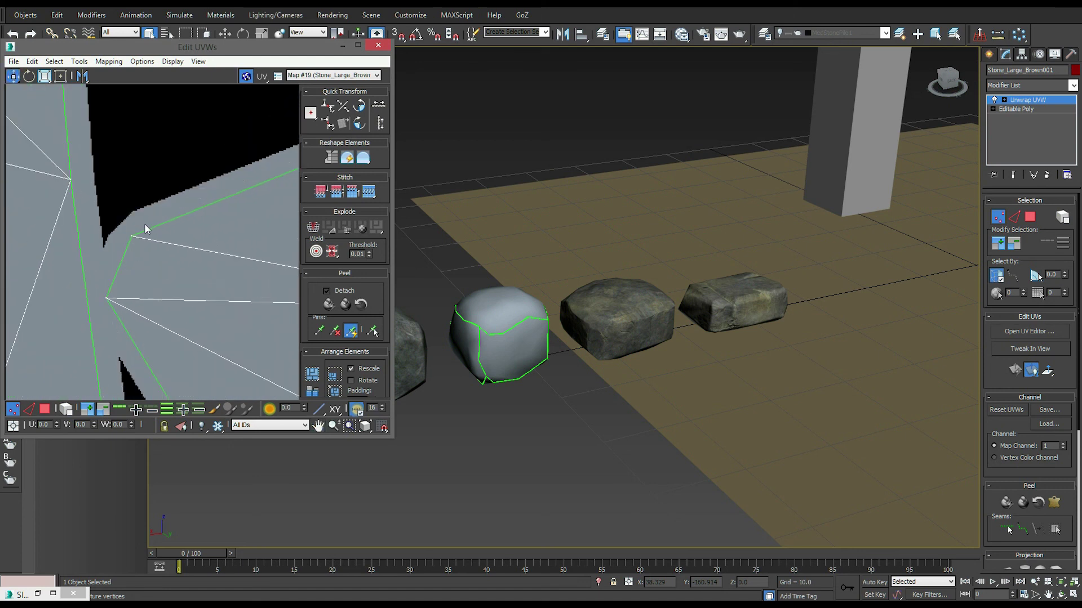
pyautogui.scroll(-6, 145, 223)
# Enlarge the UV editor window and move all UV polygons left, off the baked texture, to inspect the texture alone.
pyautogui.moveTo(384, 436); pyautogui.dragTo(623, 544)
pyautogui.scroll(-3, 296, 332)
pyautogui.moveTo(296, 333); pyautogui.dragTo(289, 308, button='middle')
pyautogui.scroll(2, 284, 306)
pyautogui.scroll(-5, 280, 304)
pyautogui.click(67, 515)
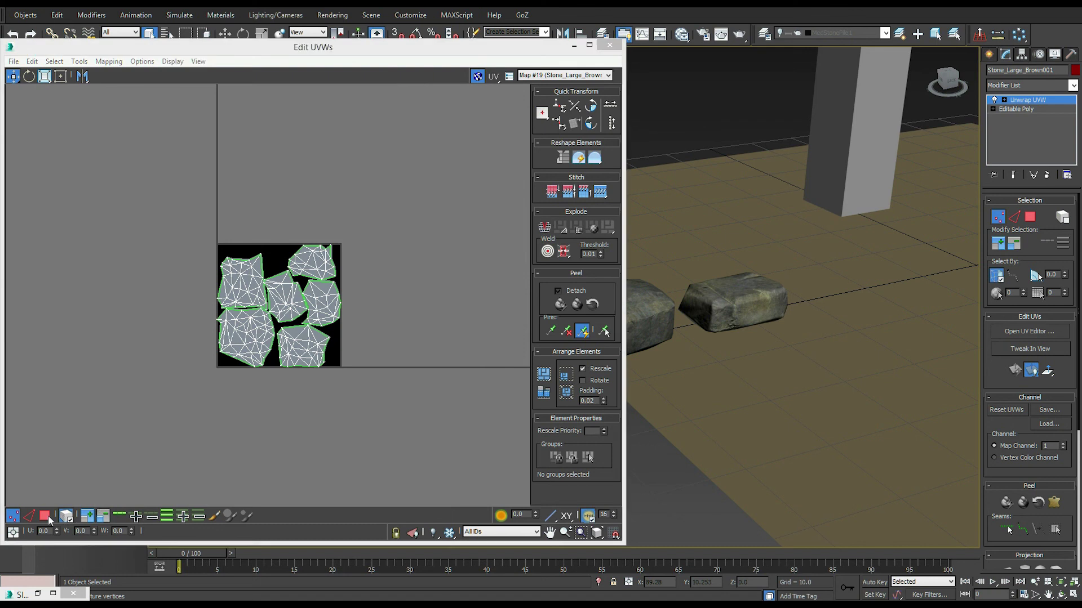
pyautogui.click(44, 516)
pyautogui.hotkey('ctrl', 'a')
pyautogui.moveTo(334, 316); pyautogui.dragTo(164, 313)
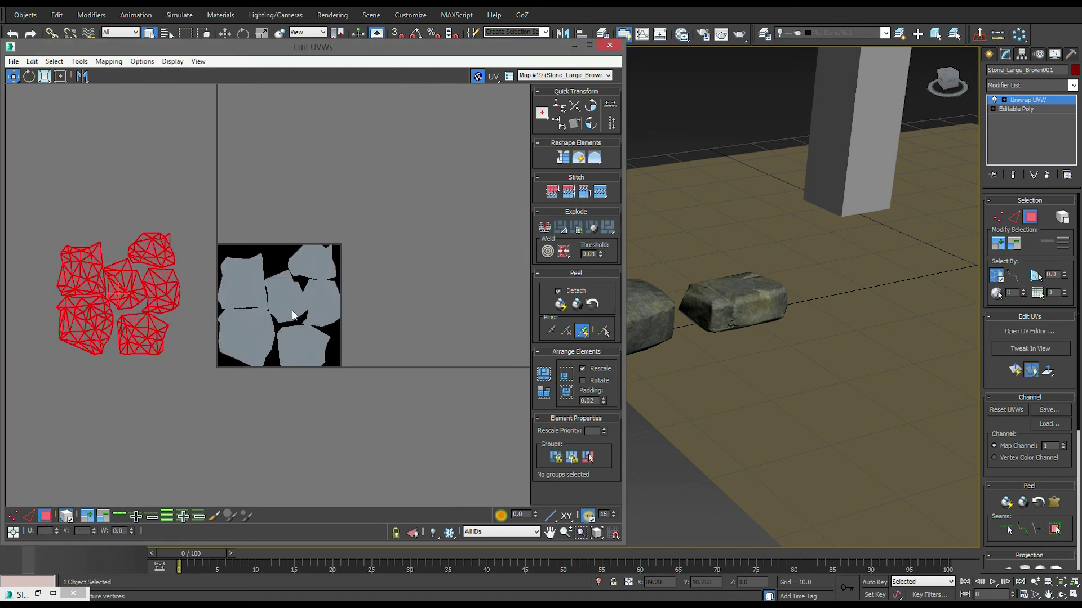
pyautogui.scroll(6, 281, 307)
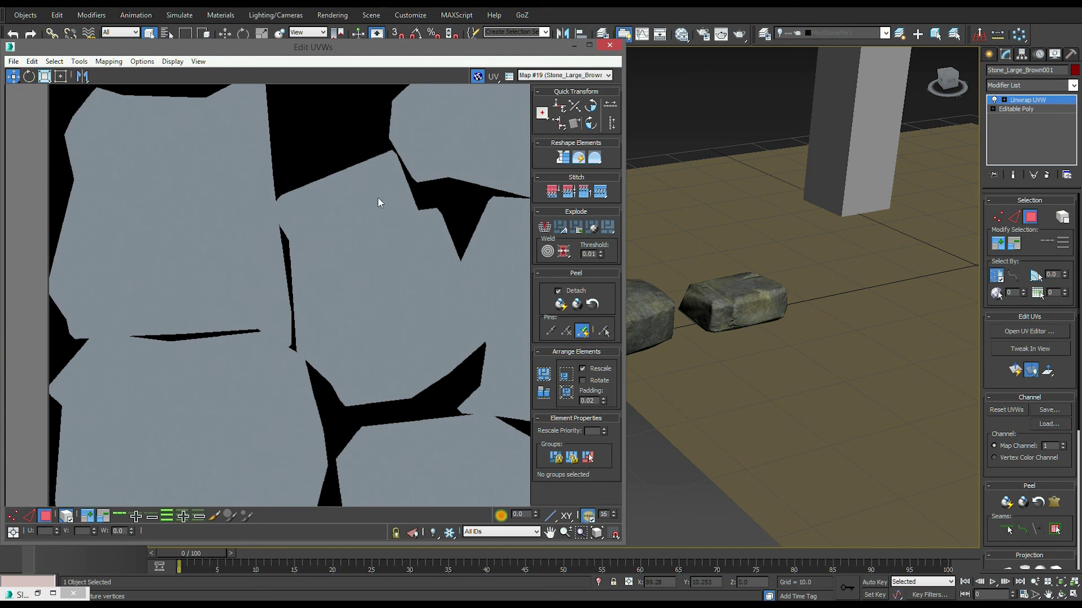
# Inspect the baked diffuse map's island borders and the gaps between them across the whole texture.
pyautogui.scroll(-4, 324, 306)
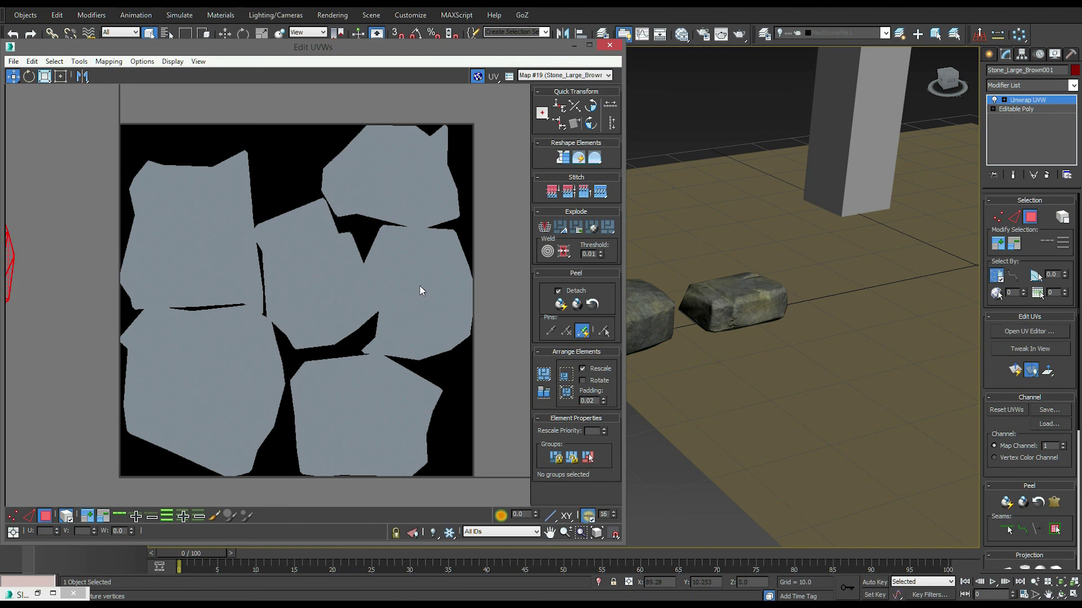
pyautogui.scroll(2, 185, 304)
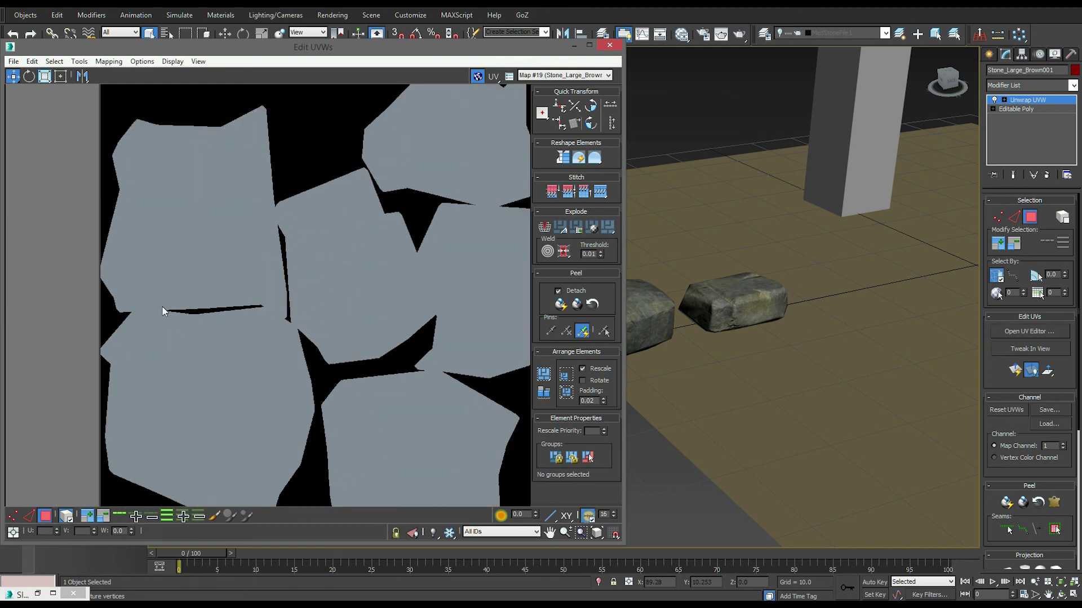
pyautogui.moveTo(410, 291); pyautogui.dragTo(350, 292, button='middle')
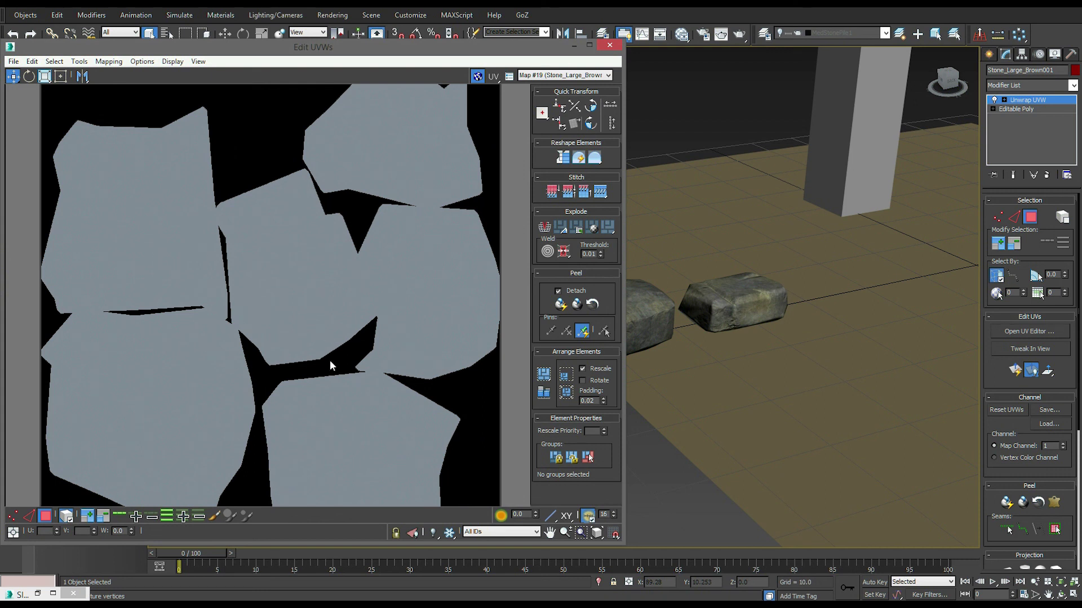
# Switch to Marmoset Toolbag and preview NewMat03's albedo map at a mip bias of about 3.5, then close the preview.
pyautogui.moveTo(318, 600)
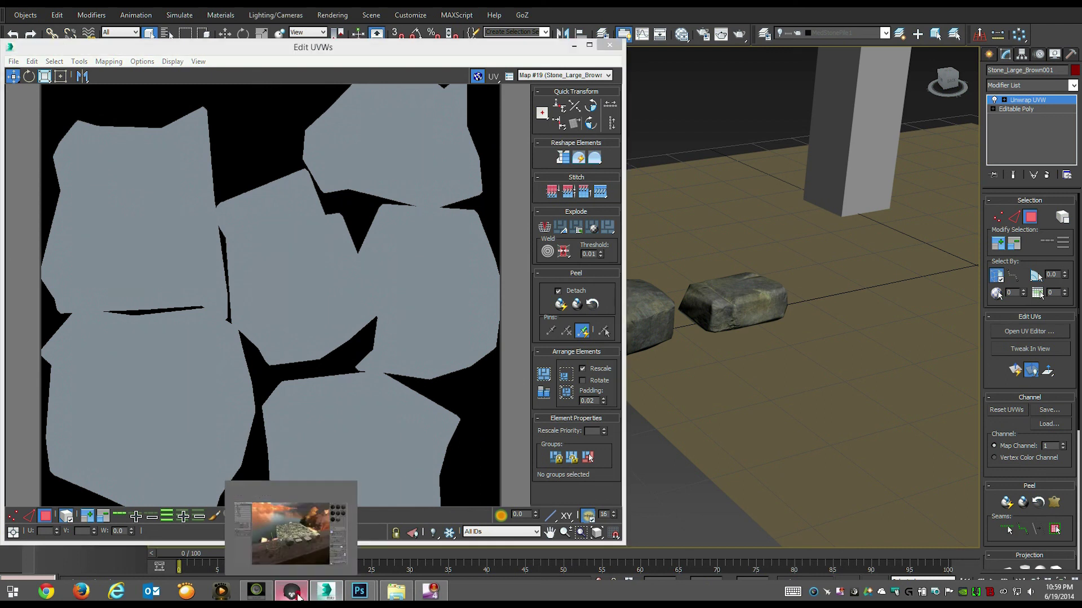
pyautogui.click(290, 527)
pyautogui.moveTo(707, 461); pyautogui.dragTo(661, 474, button='middle')
pyautogui.moveTo(661, 473); pyautogui.dragTo(678, 444)
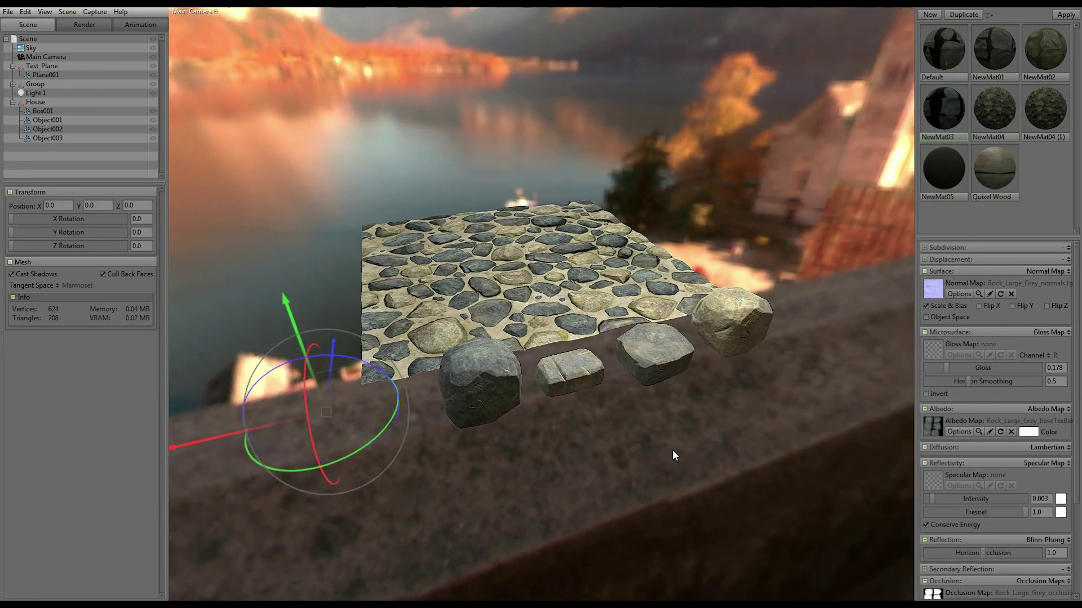
pyautogui.click(959, 88)
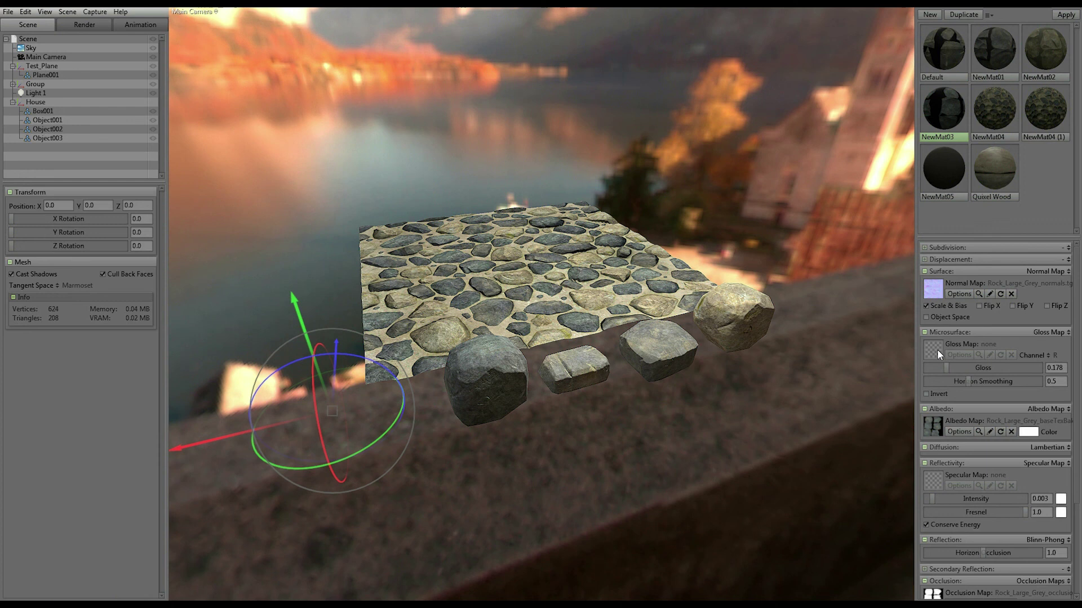
pyautogui.click(978, 432)
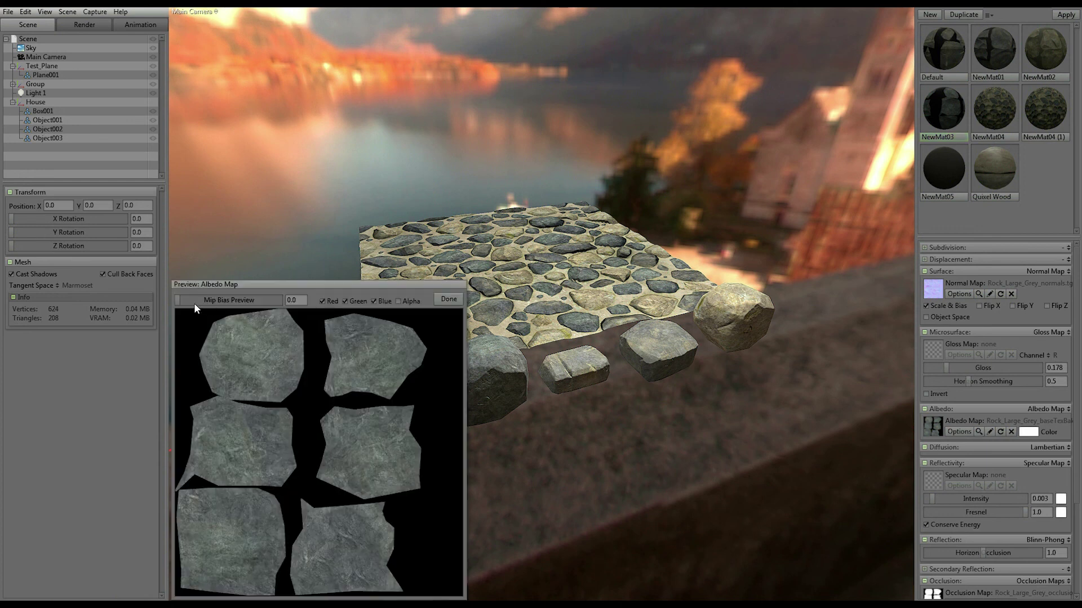
pyautogui.moveTo(180, 304); pyautogui.dragTo(215, 300)
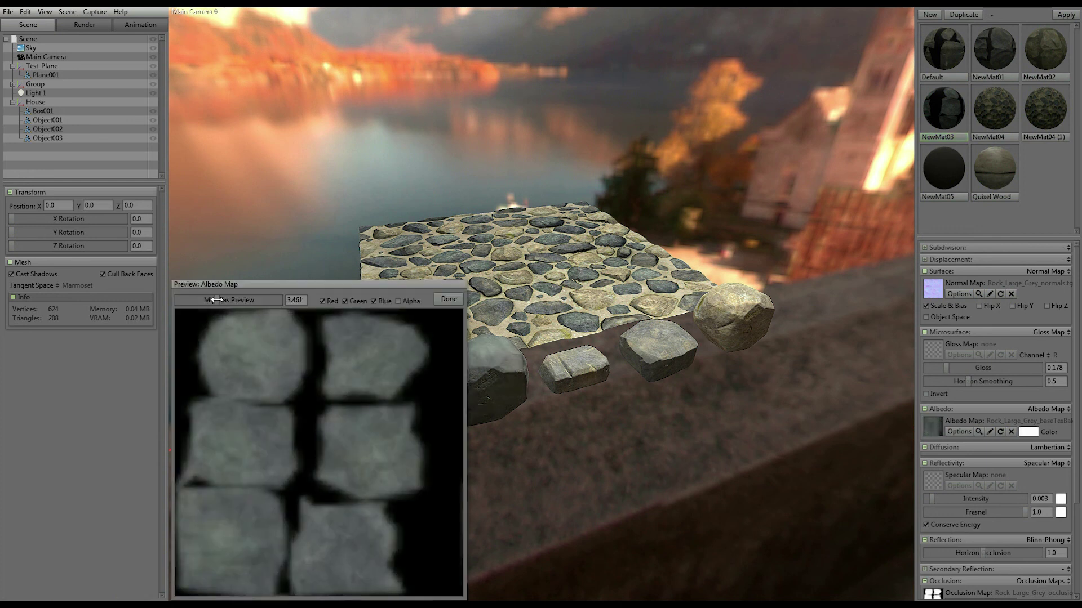
pyautogui.click(442, 300)
# Reopen NewMat03's albedo map preview, raise the mip bias to about 3.6, and compare the effect on the large grey stone.
pyautogui.moveTo(532, 459); pyautogui.dragTo(583, 444)
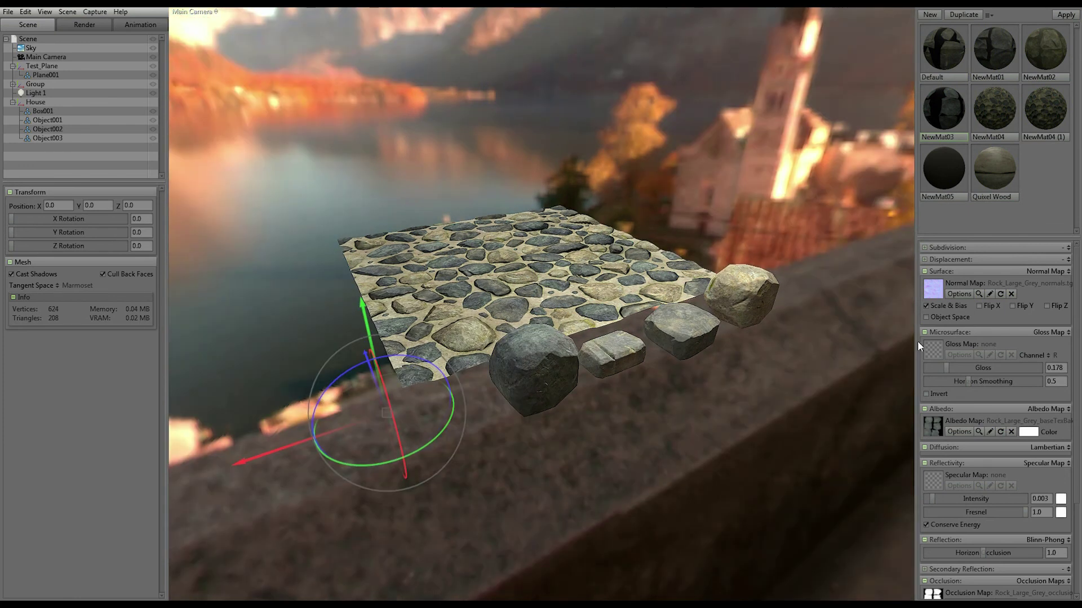
pyautogui.click(978, 431)
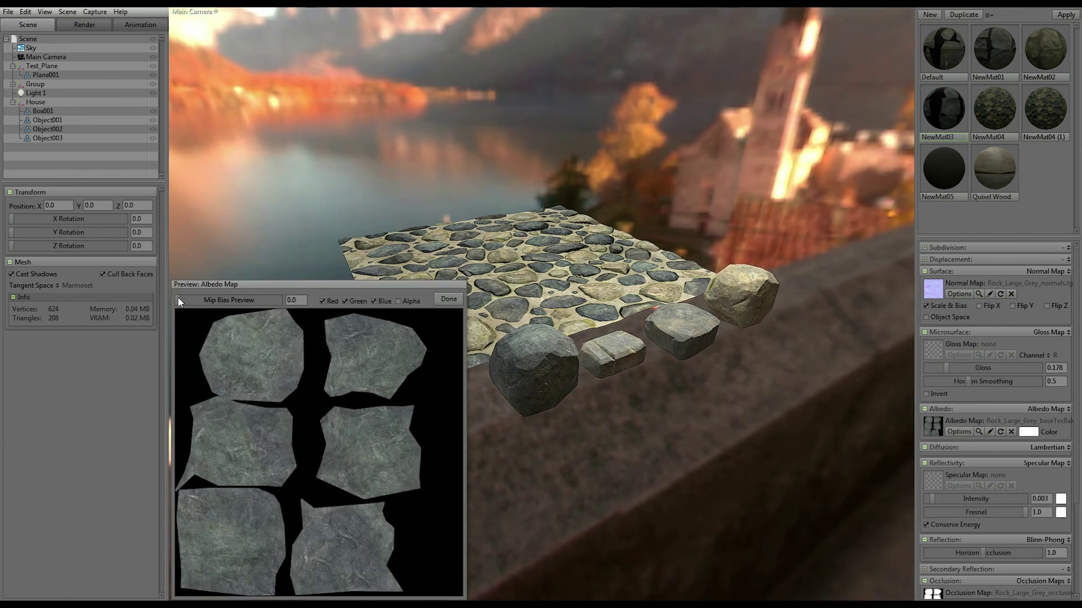
pyautogui.moveTo(180, 302); pyautogui.dragTo(219, 300)
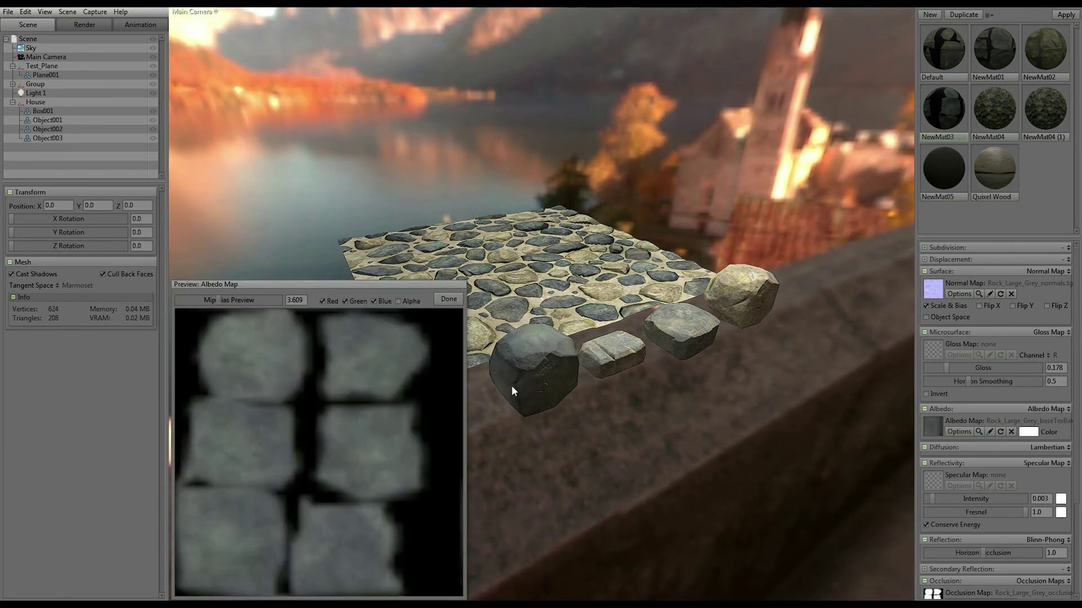
pyautogui.moveTo(746, 427); pyautogui.dragTo(707, 292)
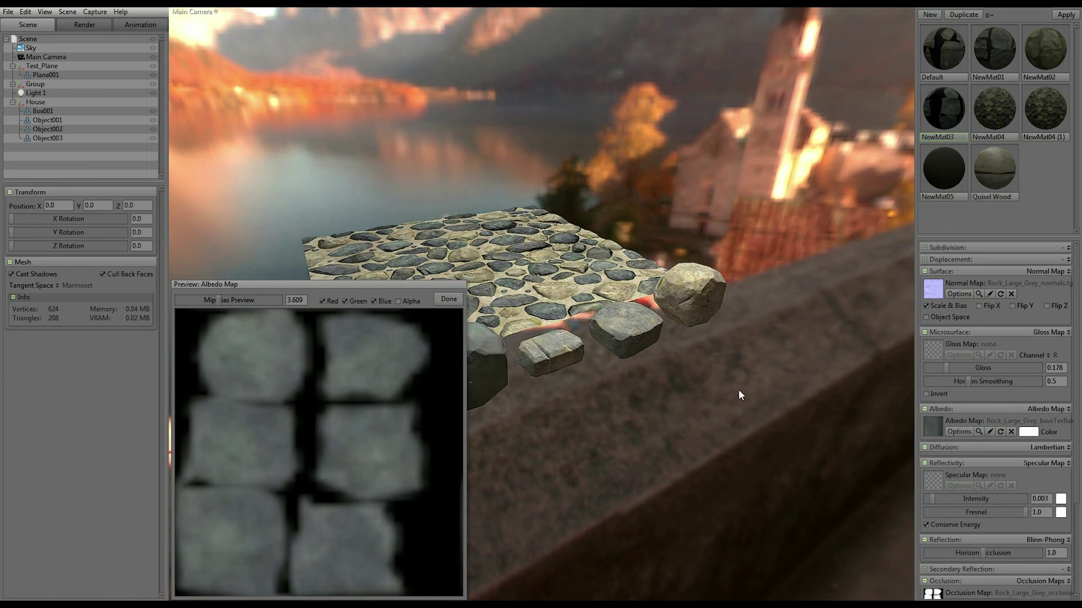